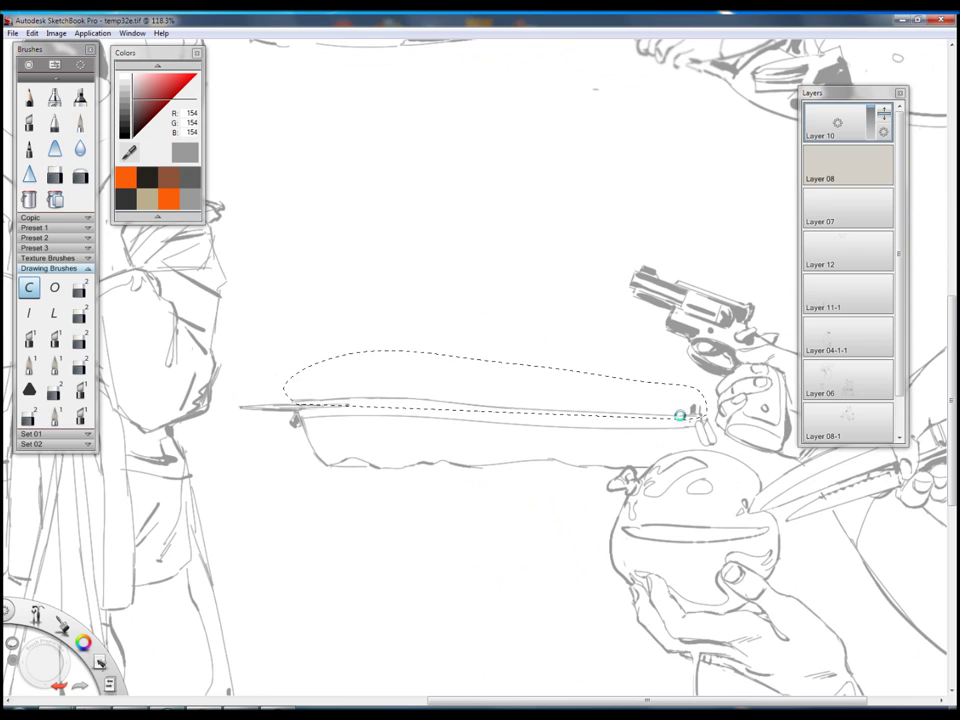
Duplicate the selected upper hull line just above the original and sketch the rail's upright divisions at the bow.
mouse_move(619, 413)
left_mouse_down()
mouse_move(583, 363)
mouse_move(631, 389)
left_mouse_up()
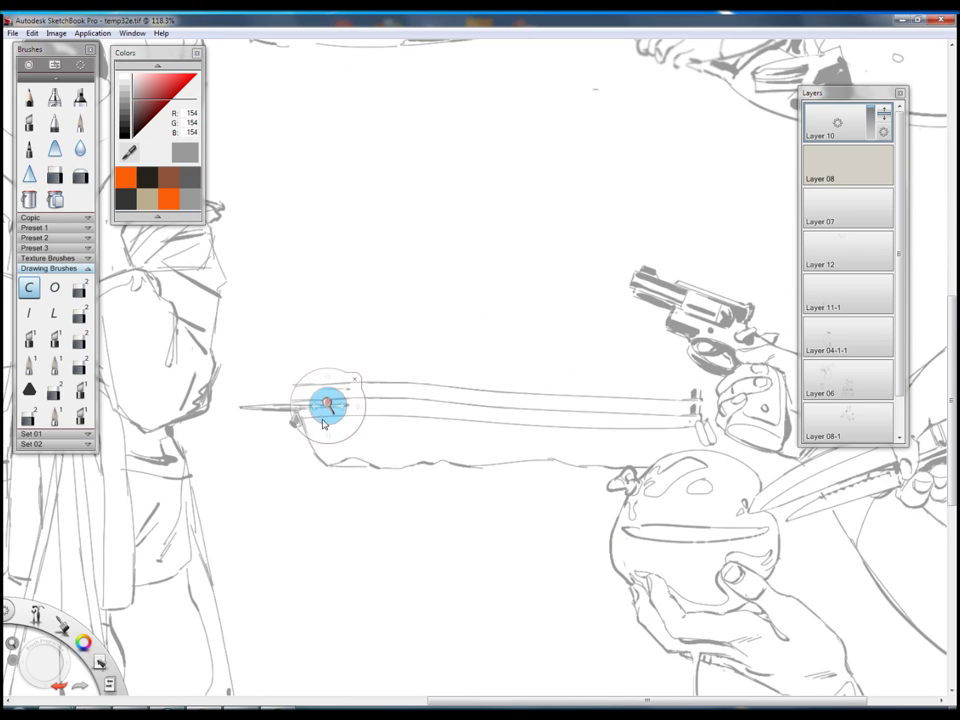
scroll(316, 404, "up", 5)
left_click_drag(596, 522, 33, 495)
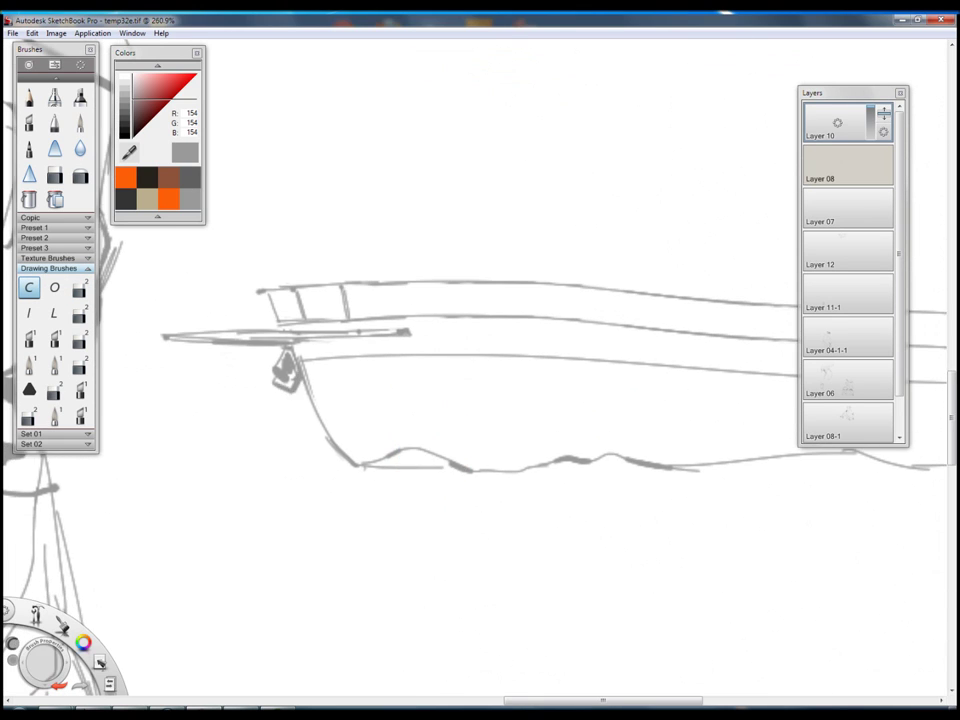
Draw the stay lines beneath the bowsprit, extend the waterline past the bow and add a small notch on the rail near the stern.
mouse_move(236, 316)
left_mouse_down()
mouse_move(505, 330)
mouse_move(221, 313)
mouse_move(410, 487)
mouse_move(410, 452)
left_mouse_up()
key("e")
left_click_drag(530, 459, 260, 459)
key("e")
key("e")
scroll(269, 407, "down", 5)
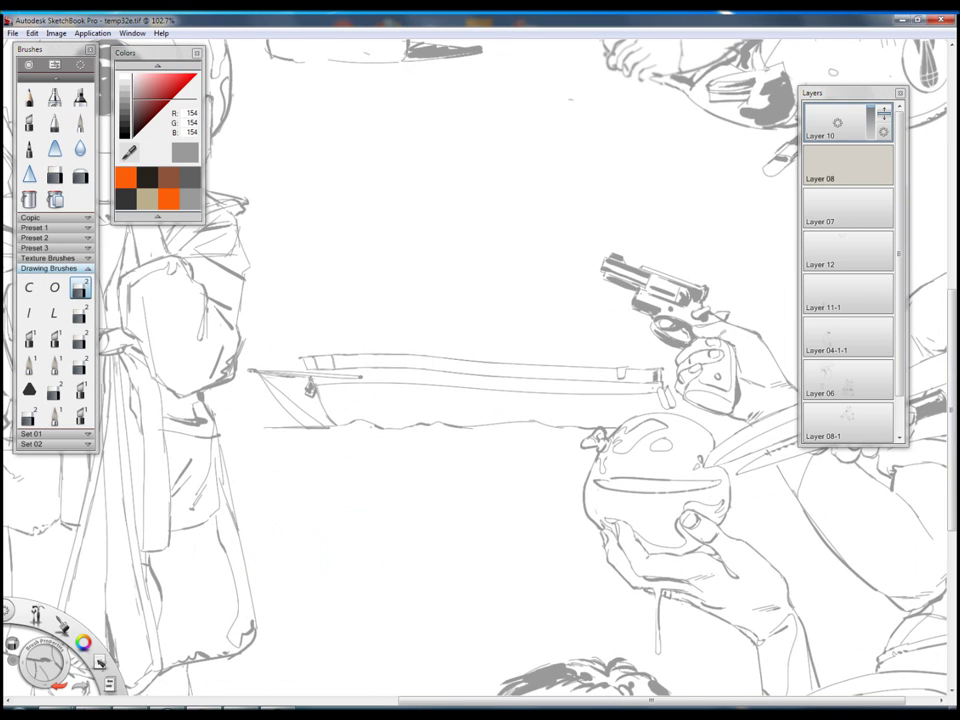
Shift the boat's rail and deck lines slightly down toward the waterline and refine the line work around the bow and stern.
mouse_move(330, 445)
left_mouse_down()
mouse_move(621, 317)
mouse_move(700, 420)
mouse_move(668, 412)
left_mouse_up()
left_click(29, 287)
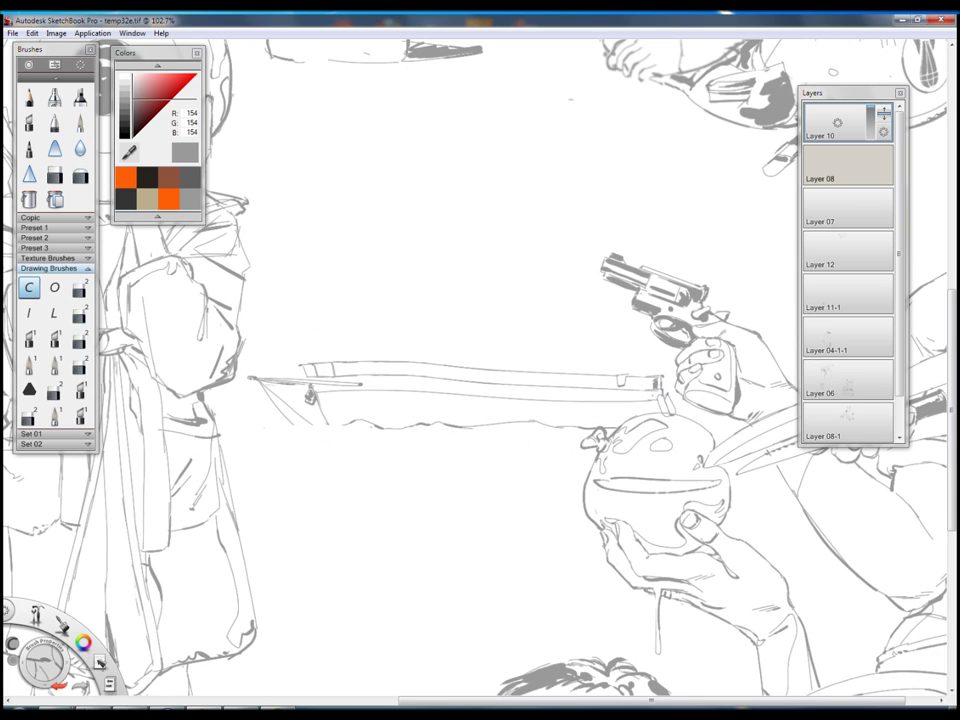
scroll(254, 457, "up", 4)
mouse_move(452, 479)
left_mouse_down()
mouse_move(317, 490)
mouse_move(171, 390)
left_mouse_up()
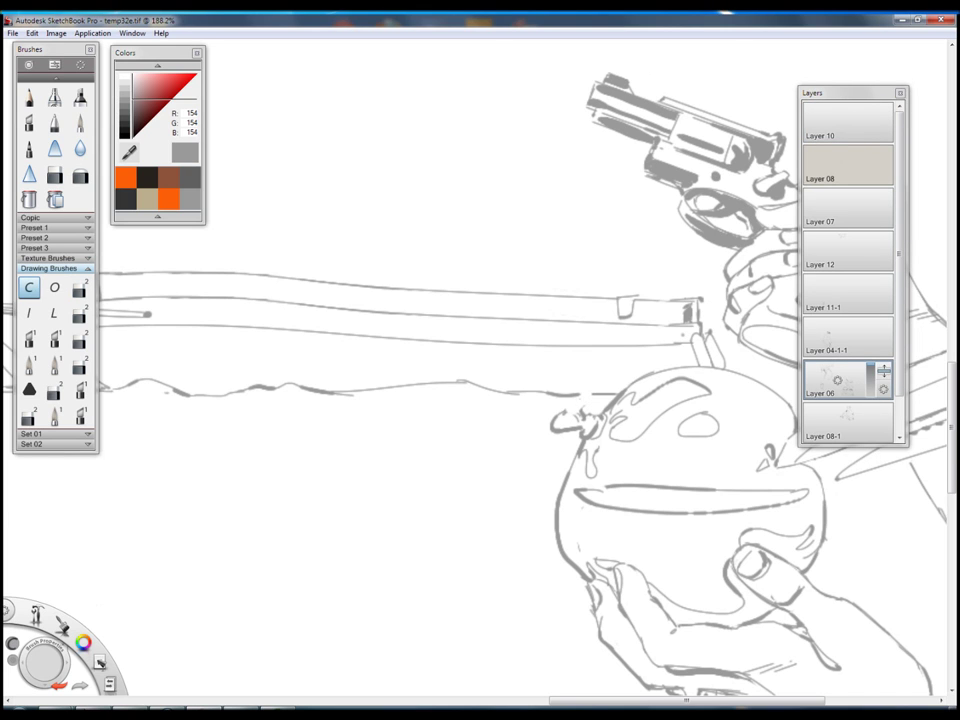
left_click_drag(561, 429, 800, 550)
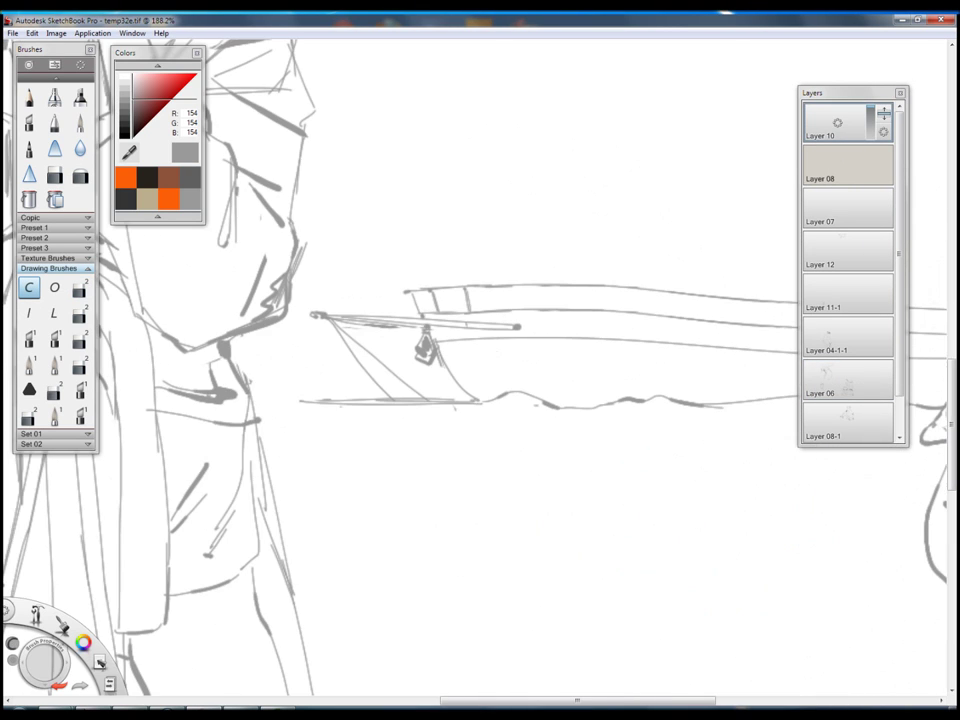
left_click_drag(177, 683, 45, 655)
left_click_drag(407, 448, 520, 470)
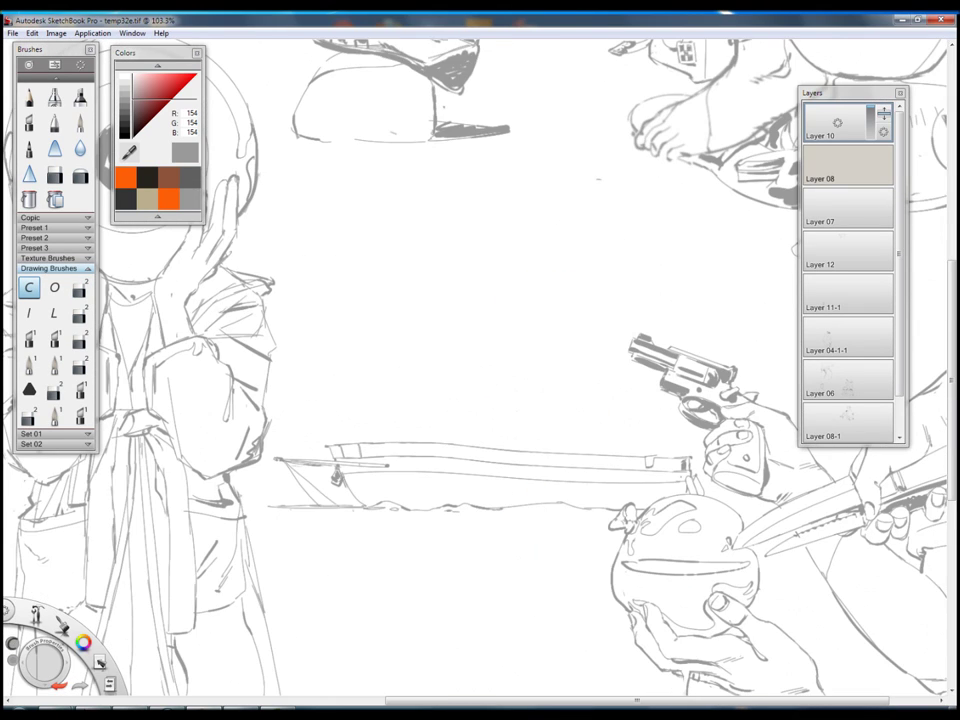
Rule a double-line mast at about 89° above the hull and sketch the mainsail's curved trailing edge and lower edge.
key("r")
left_click_drag(583, 274, 530, 128)
left_click_drag(525, 320, 535, 319)
left_click_drag(522, 92, 517, 450)
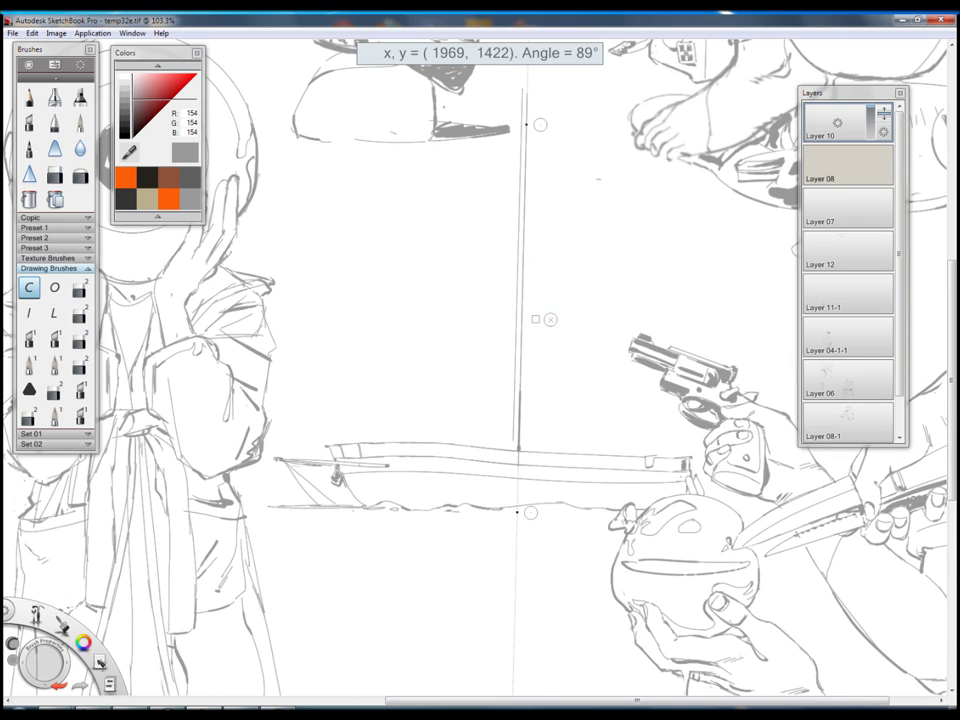
key("r")
left_click_drag(527, 100, 655, 418)
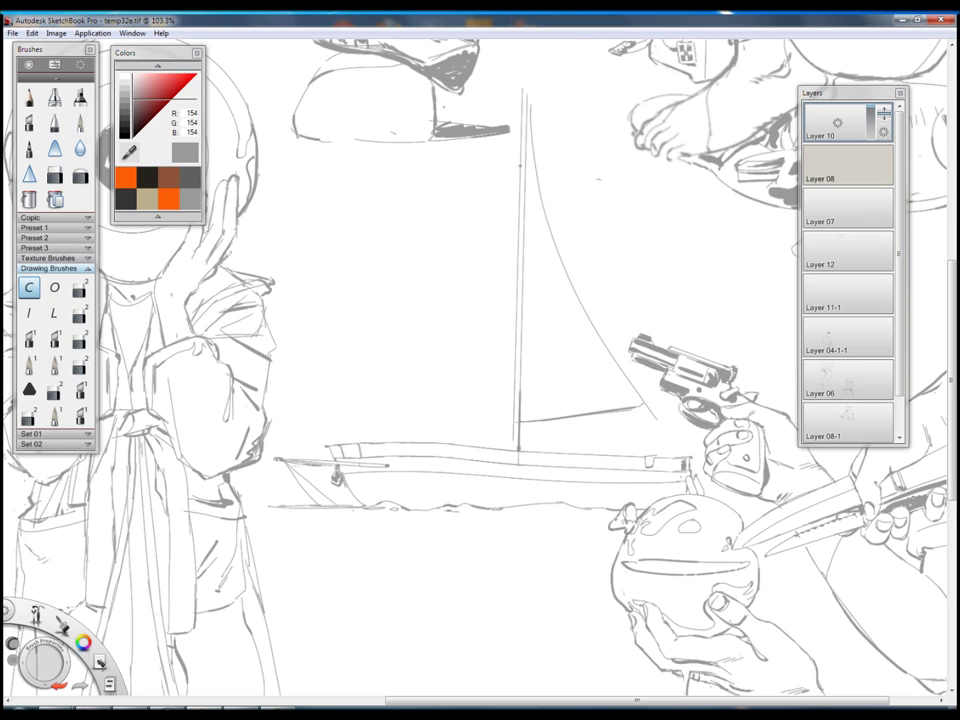
Rule the boom from the mast to the mainsail's lower corner and clean up its lines with the eraser.
key("r")
left_click_drag(550, 319, 546, 319)
left_click_drag(636, 450, 600, 400)
key("e")
key("e")
Reinforce the mast edges with the ruler, refine the mainsail's curved edge and add fold lines above the boom.
key("r")
left_click_drag(521, 510, 426, 403)
mouse_move(534, 127)
left_mouse_down()
mouse_move(582, 397)
mouse_move(582, 385)
left_mouse_up()
key("r")
left_click_drag(480, 380, 580, 650)
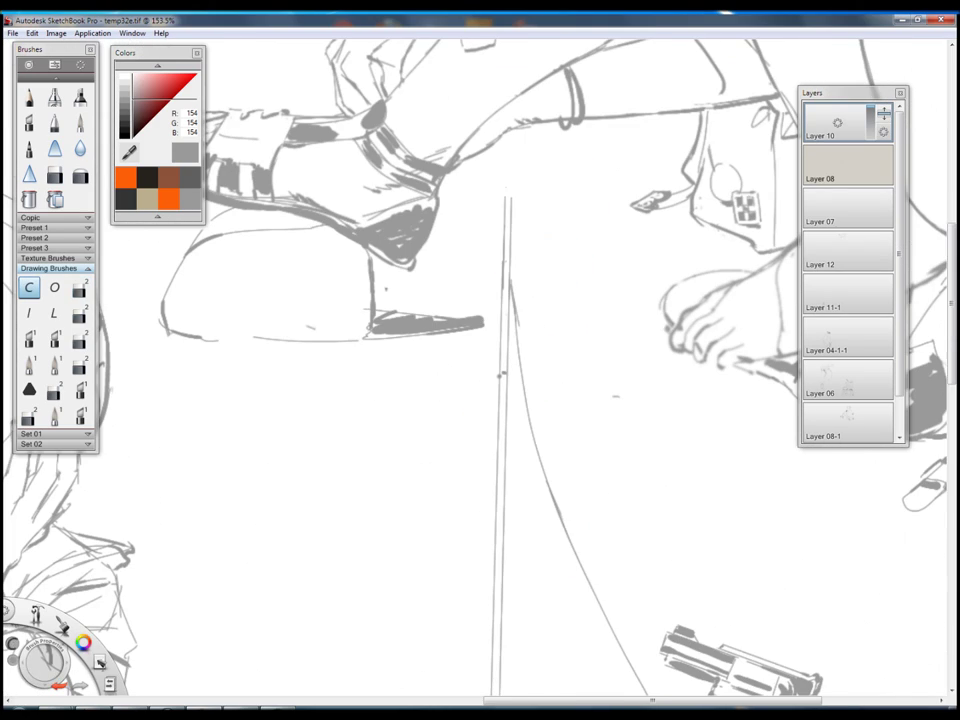
mouse_move(514, 274)
left_mouse_down()
mouse_move(497, 589)
mouse_move(500, 400)
left_mouse_up()
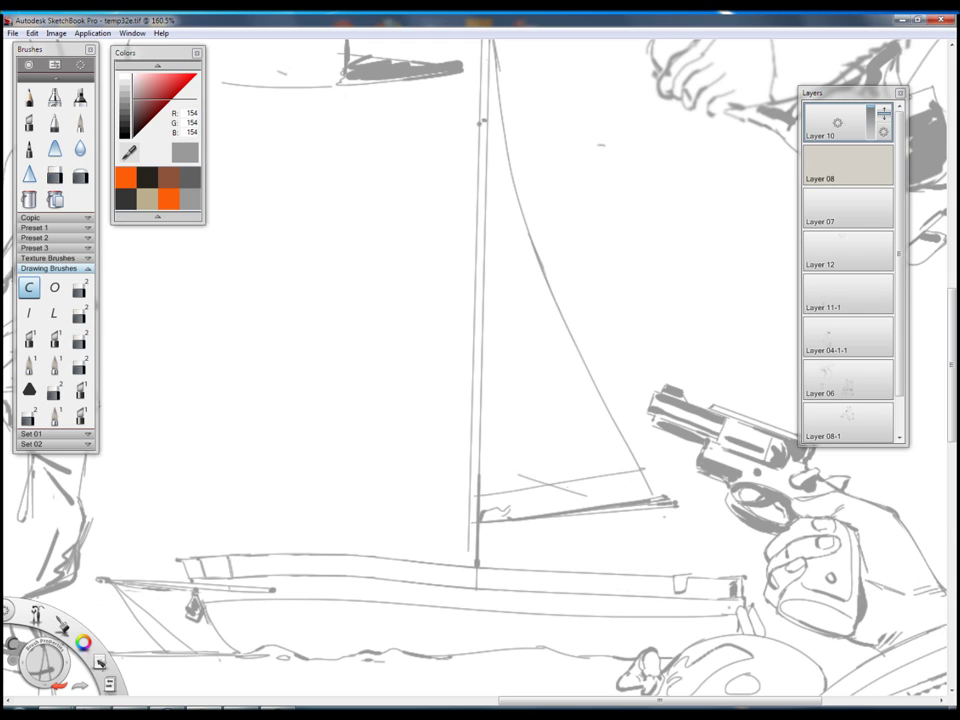
left_click_drag(500, 400, 530, 270)
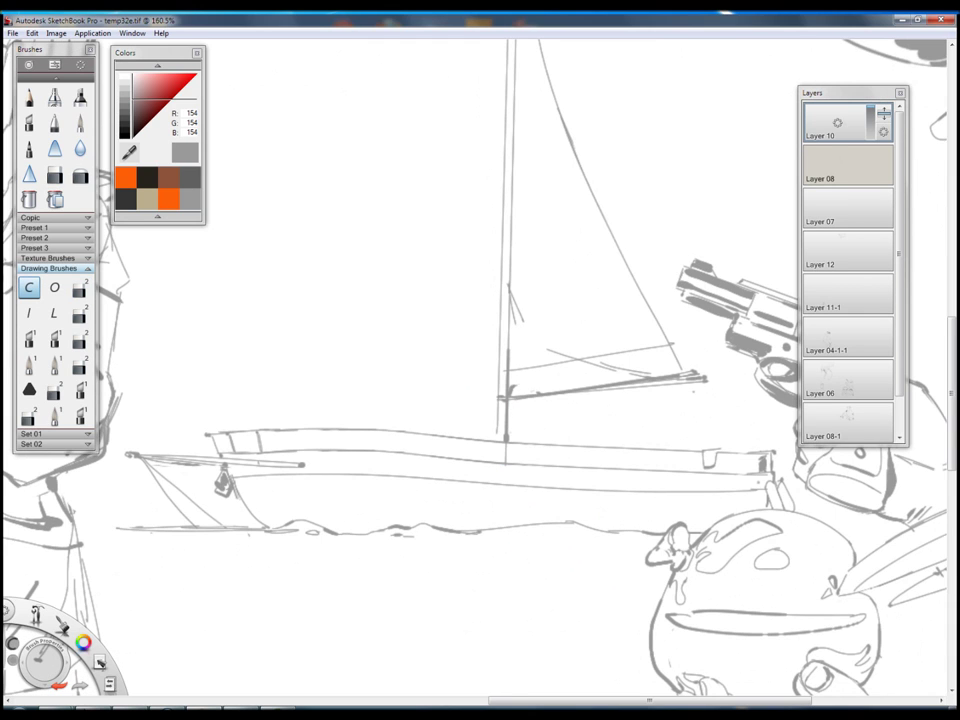
Sketch the supports under the boom, a low hatch on the foredeck and ripple strokes below the waterline.
left_click_drag(560, 300, 470, 270)
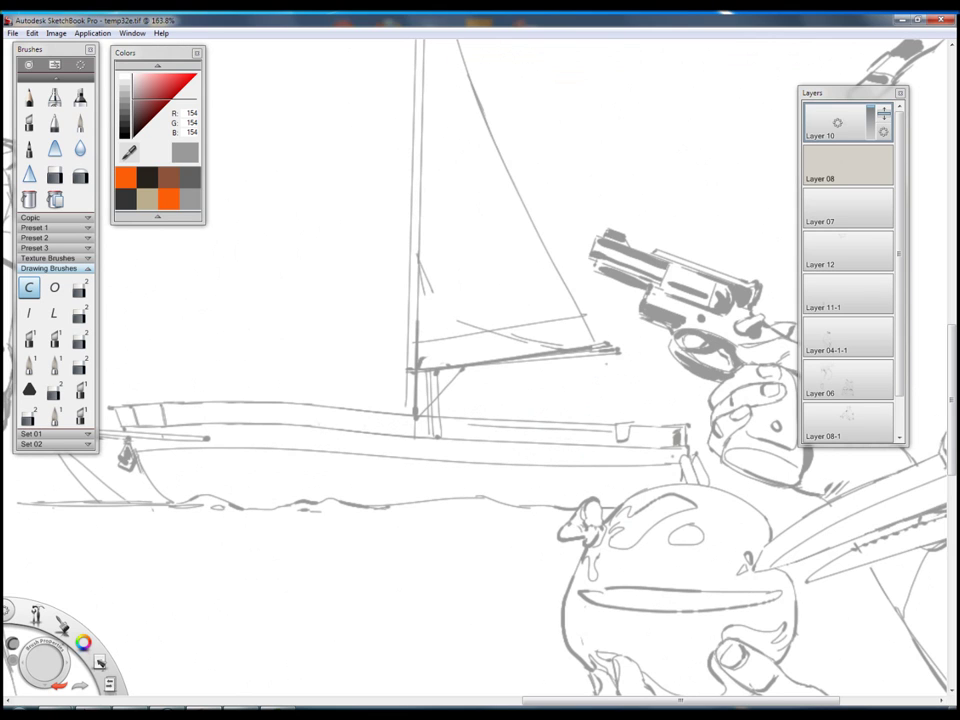
left_click_drag(450, 300, 649, 303)
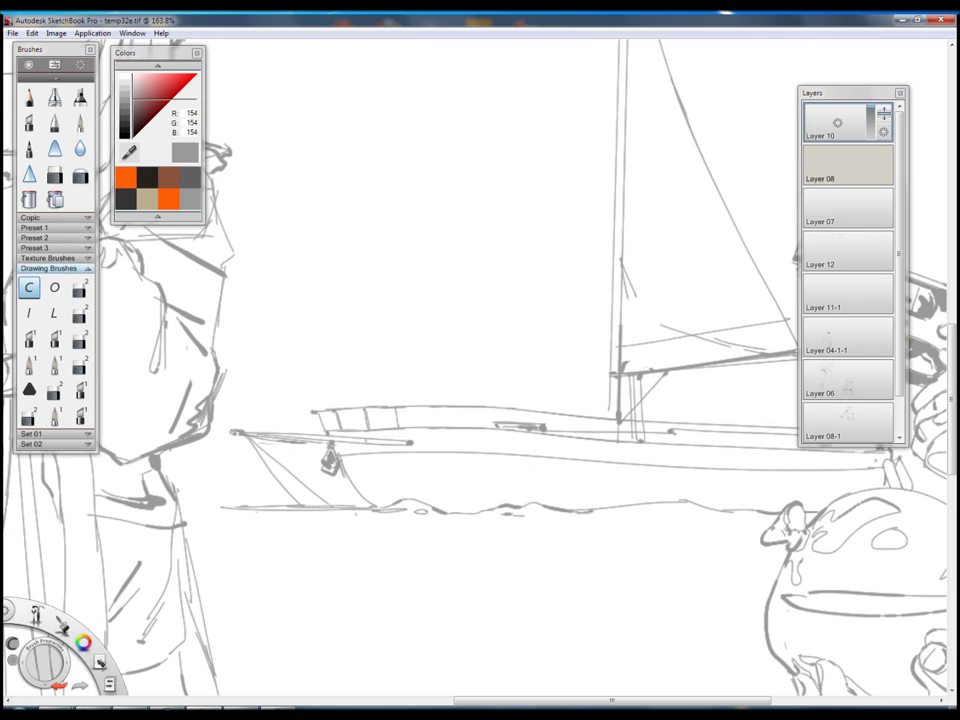
scroll(500, 420, "down", 5)
scroll(500, 420, "up", 3)
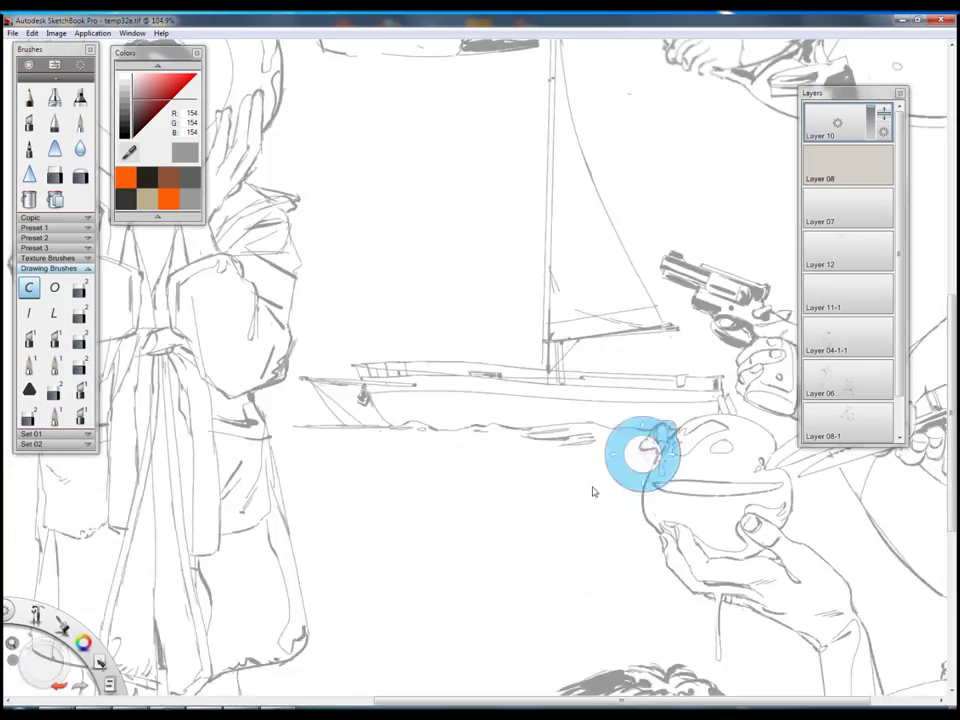
Rule two thick forestays, one from the masthead to the bowsprit tip and one from the upper mast to the bow.
left_click_drag(643, 450, 421, 335)
left_click_drag(520, 104, 284, 540)
mouse_move(421, 335)
left_mouse_down()
mouse_move(420, 416)
mouse_move(439, 398)
left_mouse_up()
left_click_drag(520, 248, 328, 540)
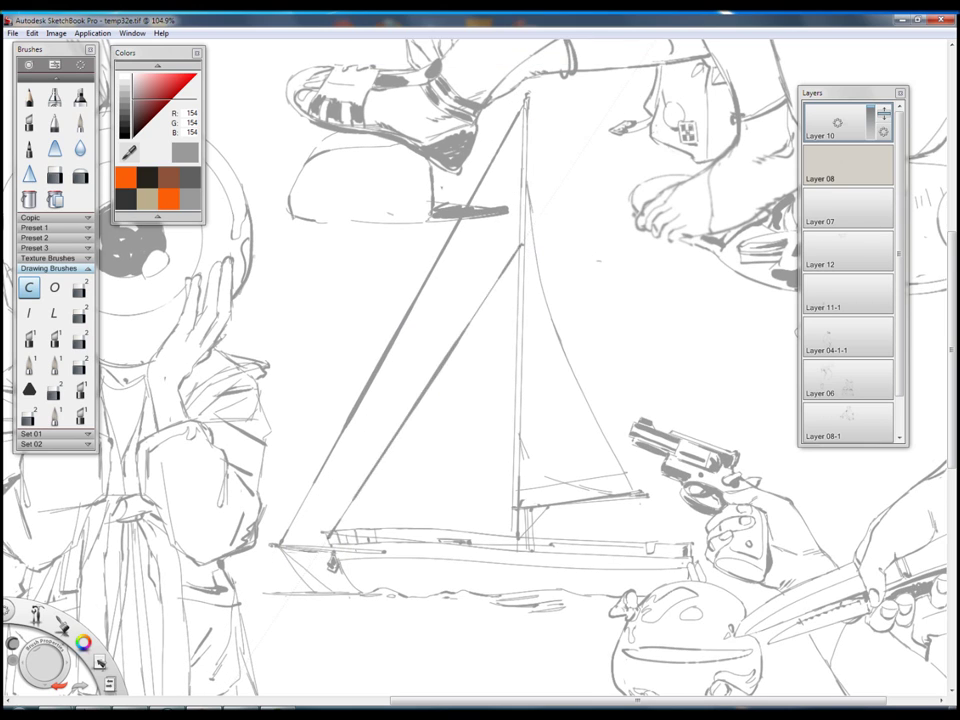
Erase small highlight gaps in the two forestays and touch up their lines.
key("e")
key("e")
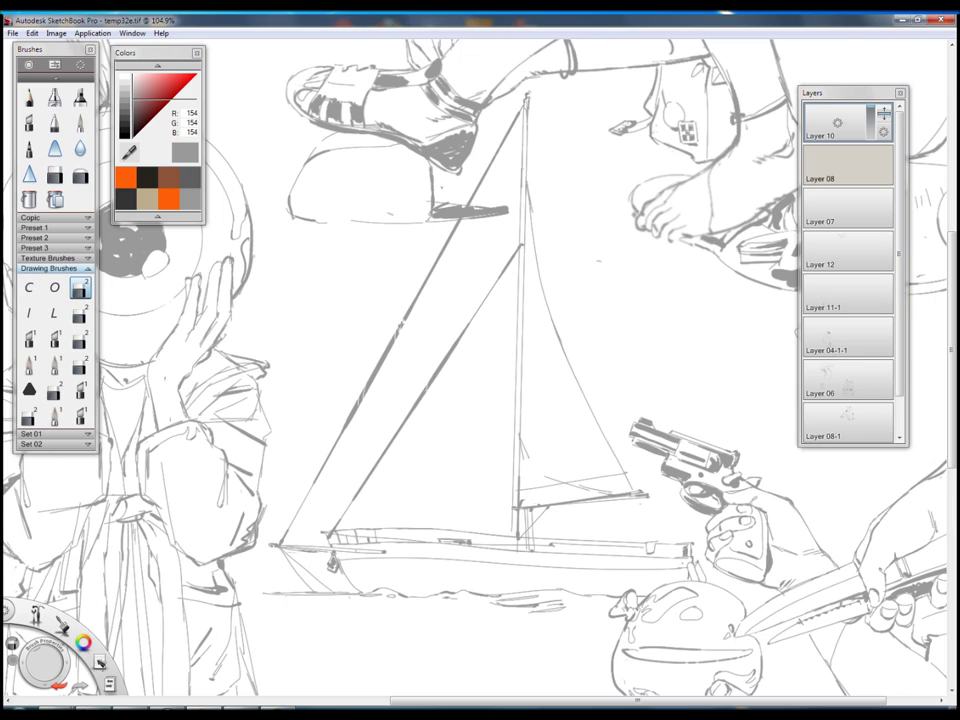
scroll(480, 360, "up", 2)
scroll(561, 272, "down", 2)
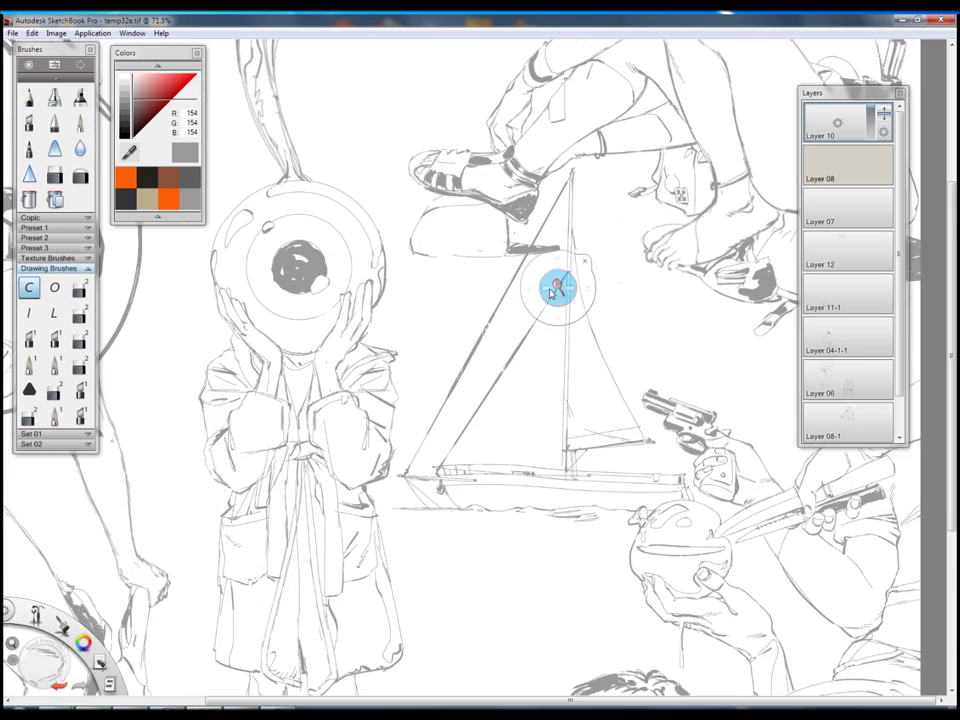
scroll(561, 381, "up", 1)
key("e")
key("e")
left_click_drag(561, 381, 567, 207)
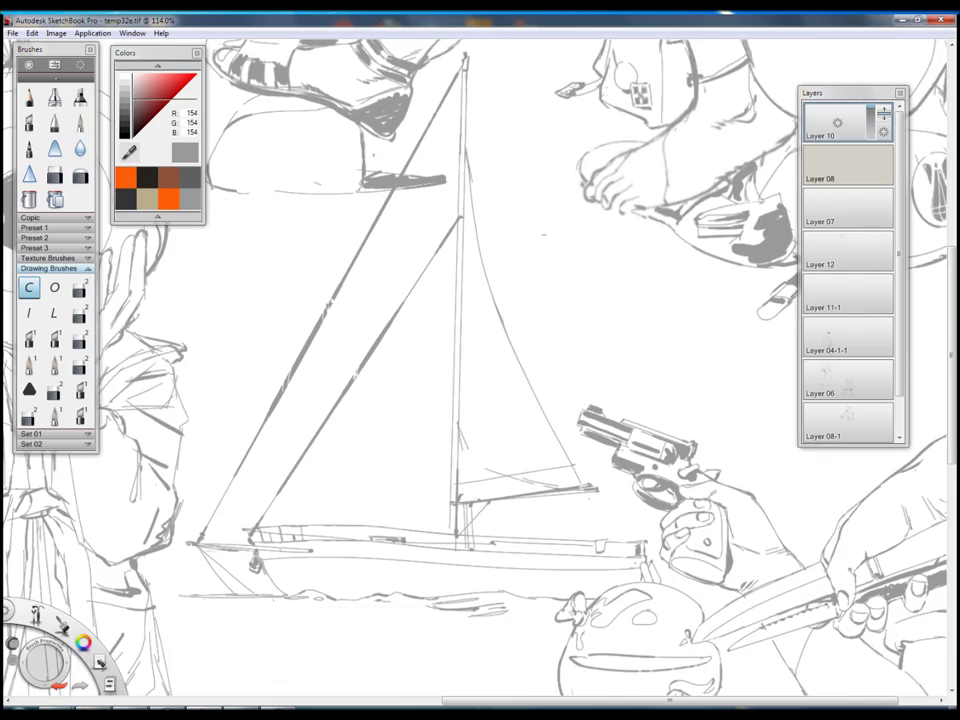
scroll(474, 444, "down", 3)
scroll(474, 444, "up", 3)
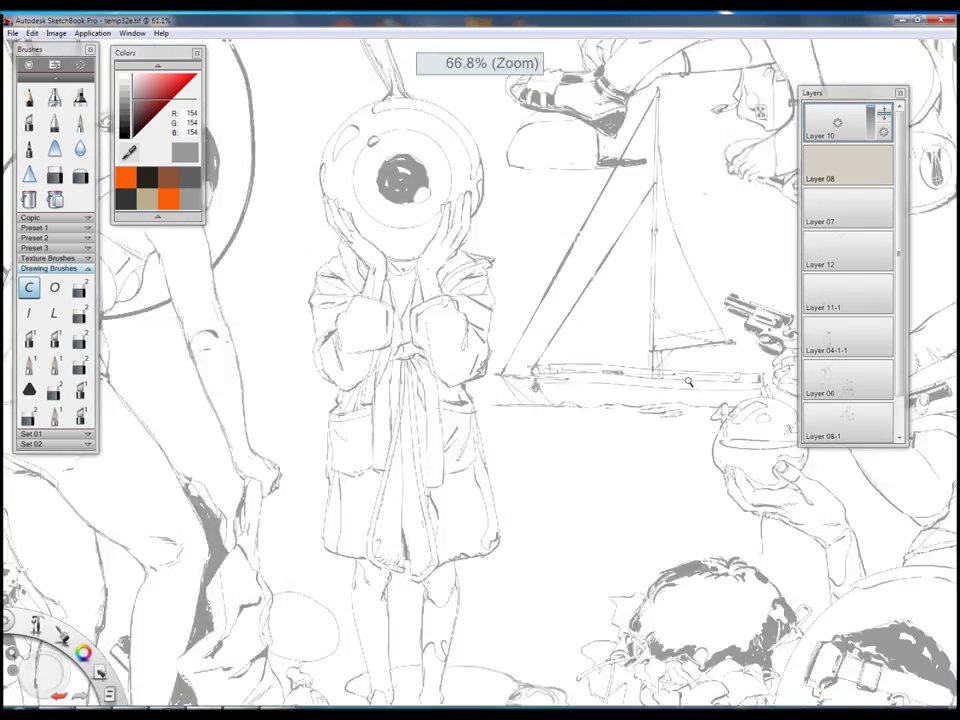
Rule two thin rigging lines from the masthead, one to the boom's end and one toward the stern.
key("r")
left_click_drag(427, 372, 486, 343)
mouse_move(472, 352)
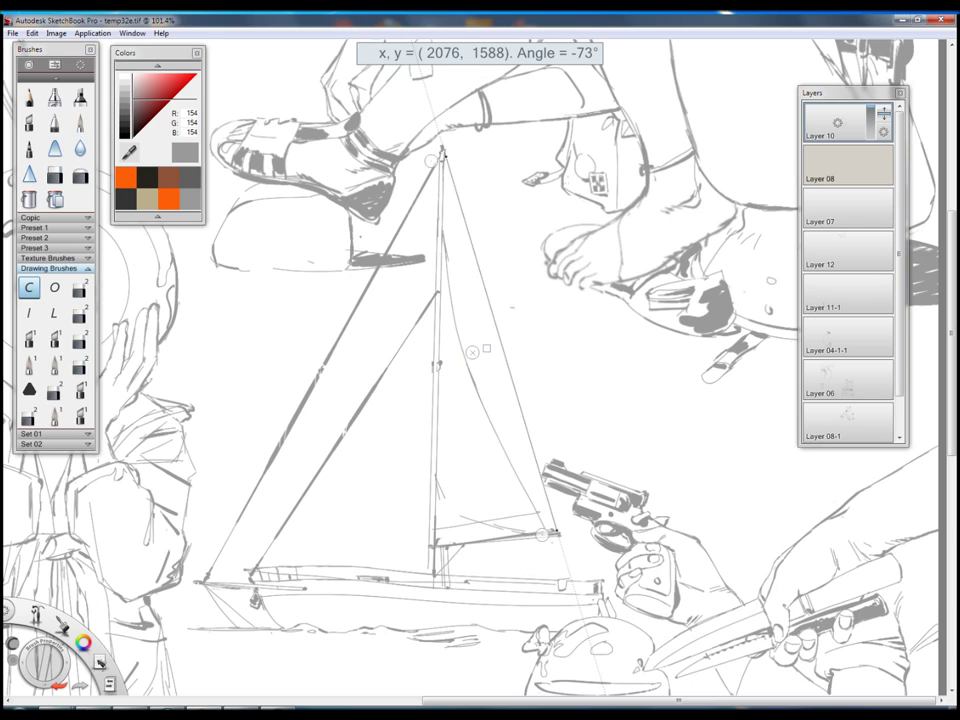
left_click_drag(541, 535, 568, 527)
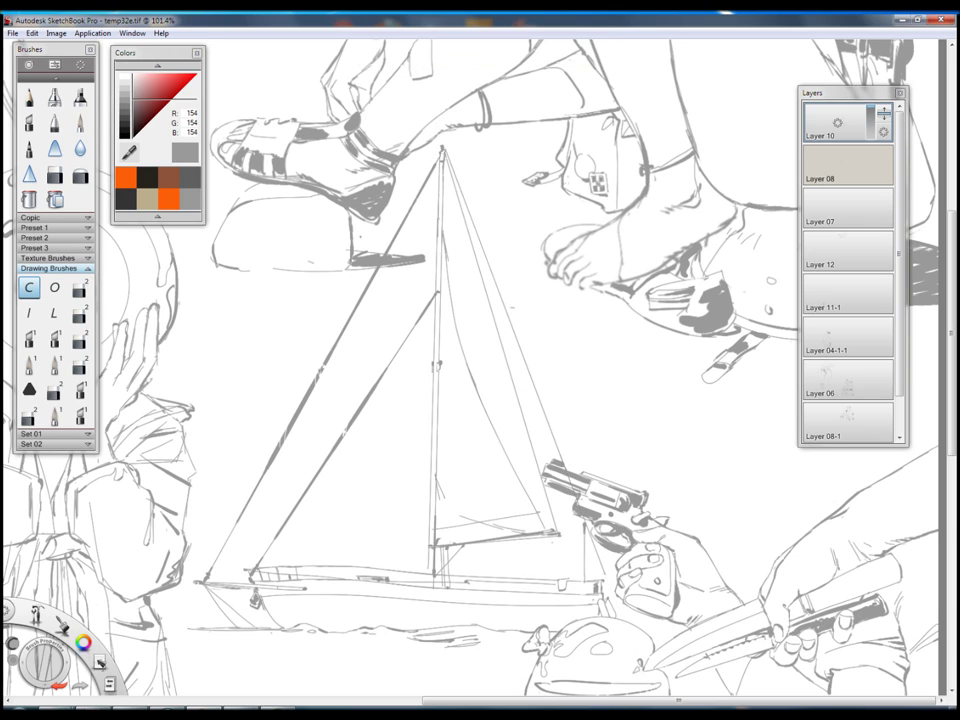
left_click_drag(576, 664, 606, 602)
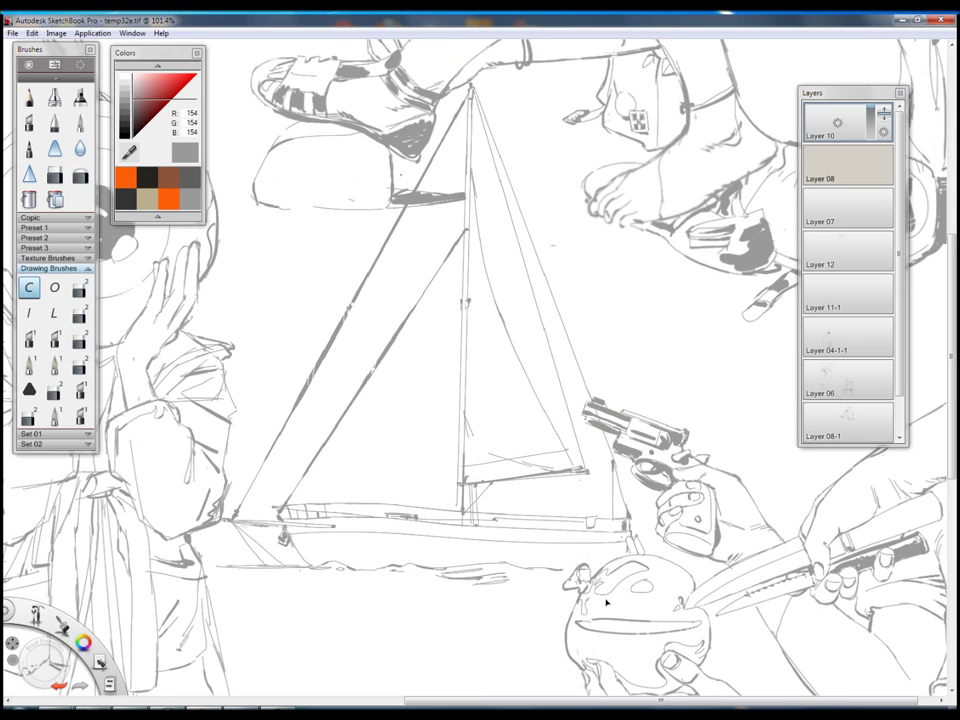
Clean up the rigging, draw the pole with a small shaded shape at the stern and add a crosspiece at the masthead.
left_click(79, 287)
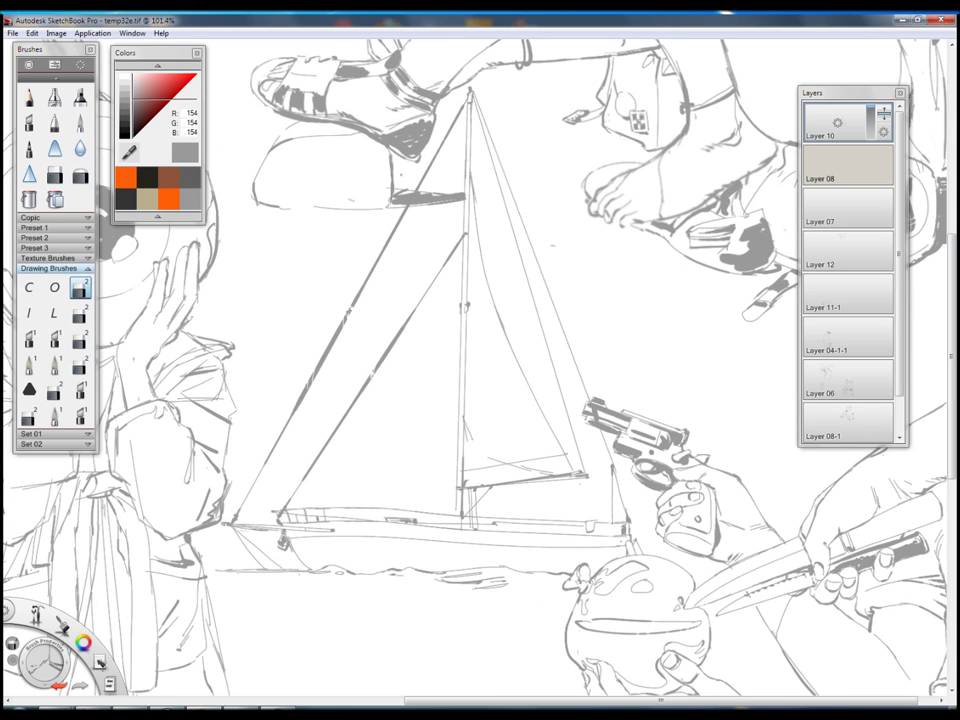
scroll(627, 504, "up", 3)
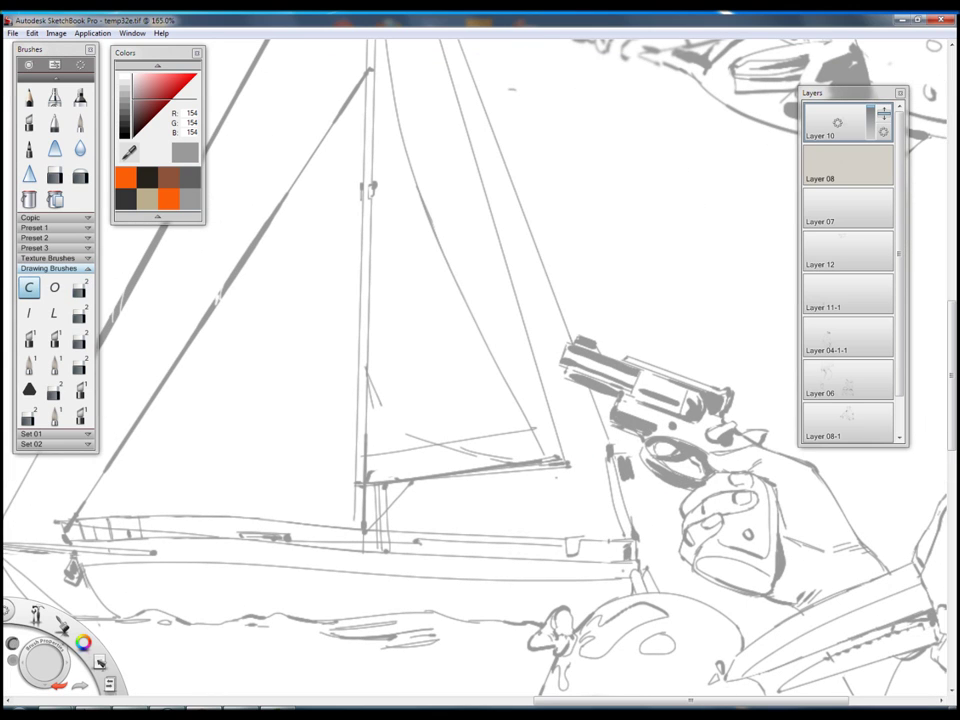
scroll(540, 350, "down", 3)
scroll(540, 350, "up", 4)
key("space")
scroll(543, 359, "down", 4)
scroll(543, 359, "up", 2)
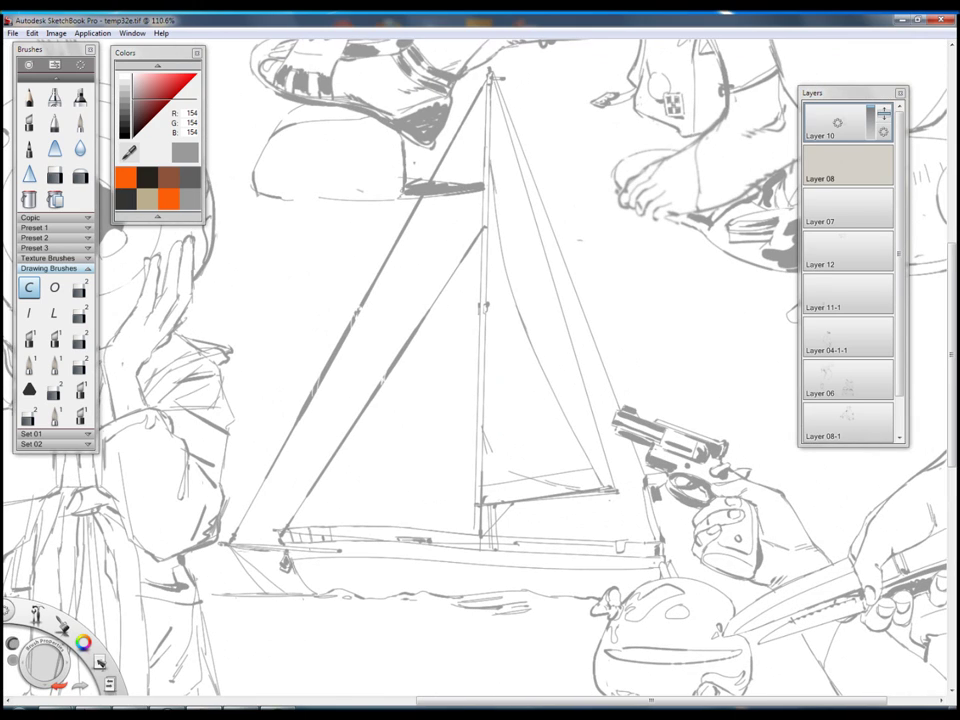
Sketch the headsails' curved edges and rigging lines running from the two forestays down to the mast foot and deck.
left_click_drag(338, 348, 515, 520)
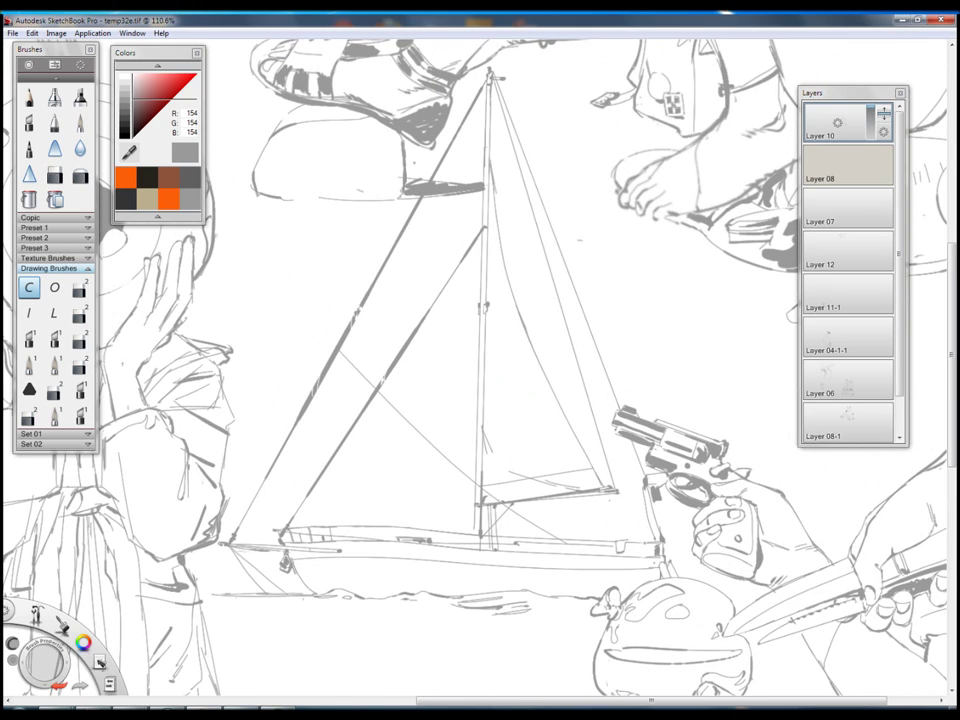
key("space")
left_click_drag(465, 456, 606, 452)
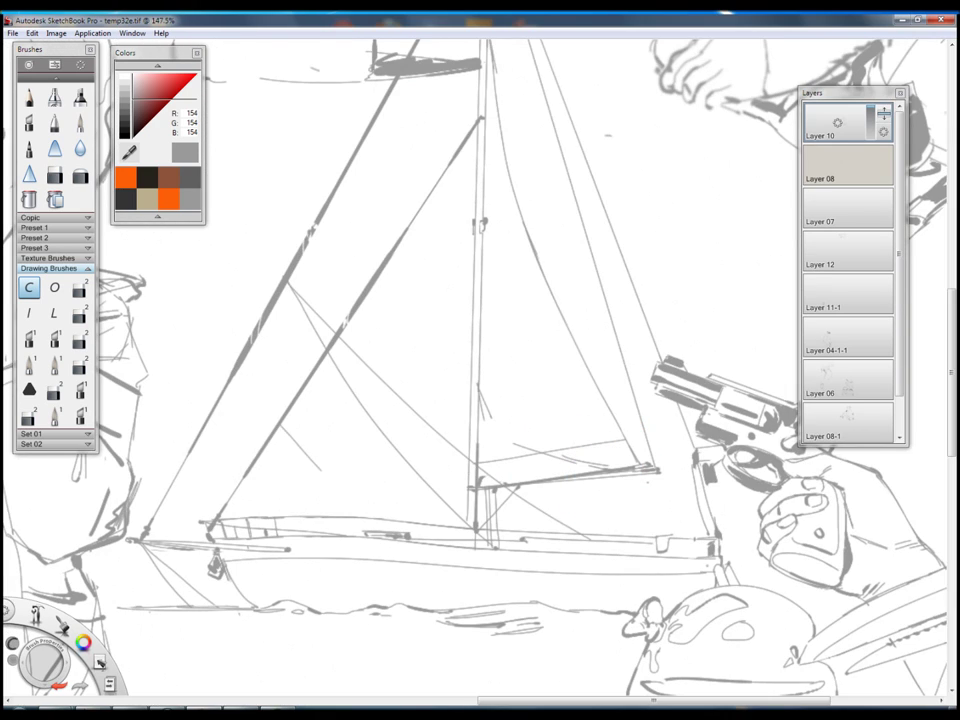
key("space")
left_click_drag(372, 540, 220, 540)
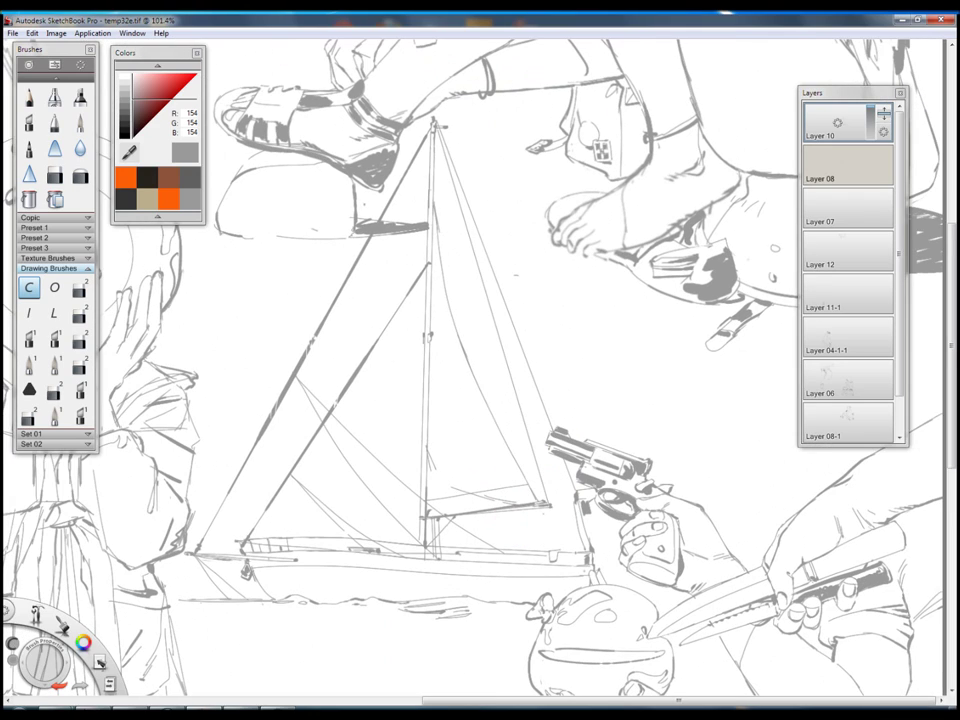
Draw seam lines across the mainsail and fill the whole sail with solid grey brush strokes.
key("space")
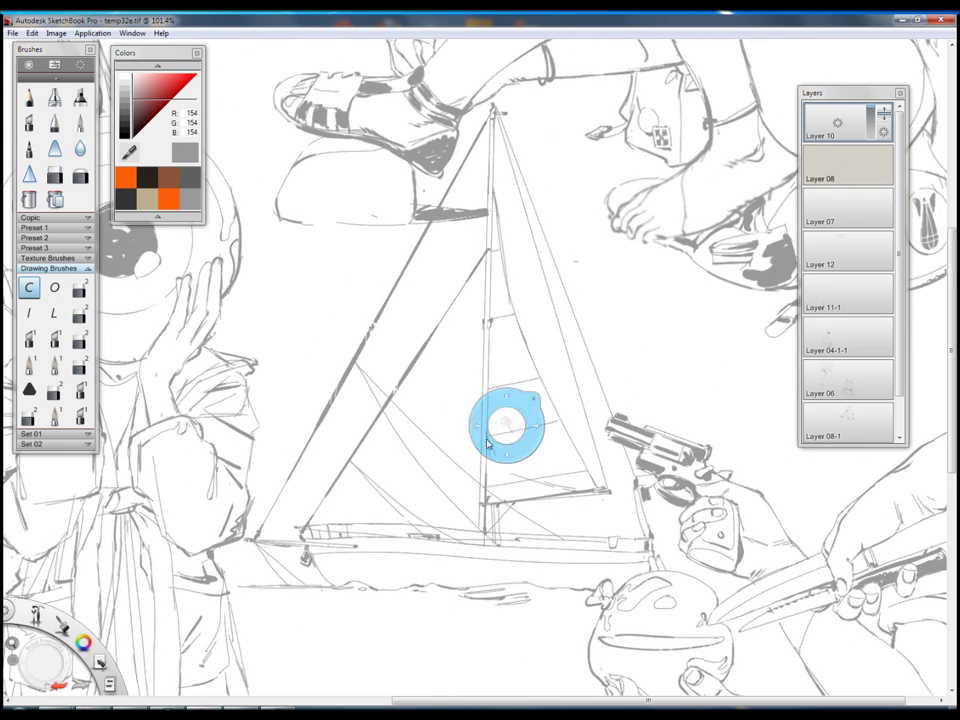
left_click_drag(504, 424, 549, 450)
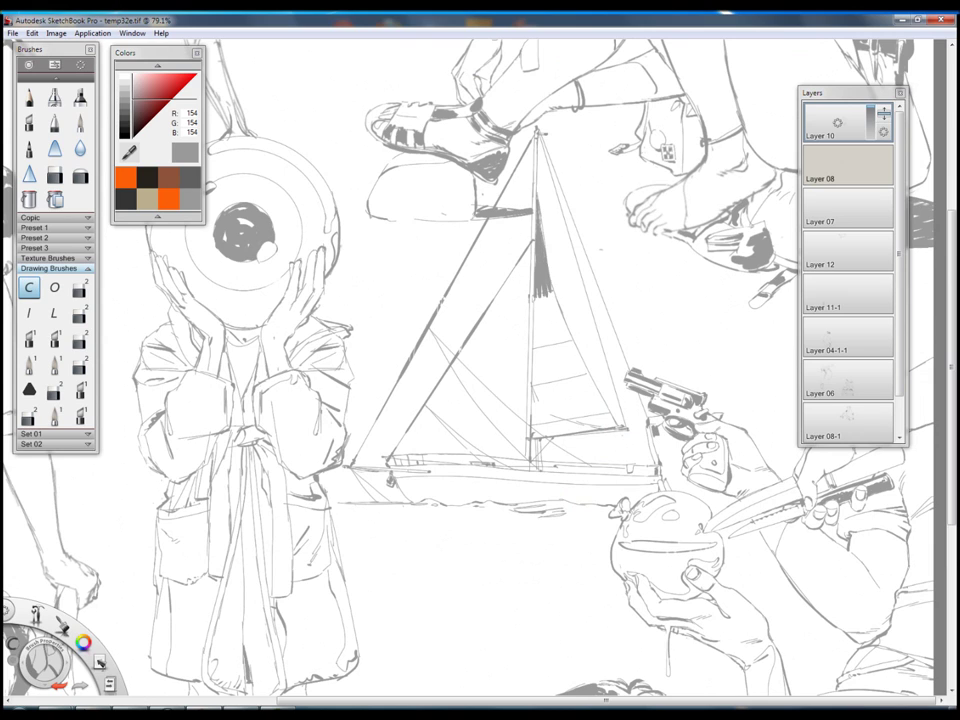
scroll(406, 219, "up", 2)
mouse_move(535, 295)
left_mouse_down()
mouse_move(565, 340)
mouse_move(595, 460)
mouse_move(635, 465)
mouse_move(530, 330)
mouse_move(600, 400)
mouse_move(630, 455)
left_mouse_up()
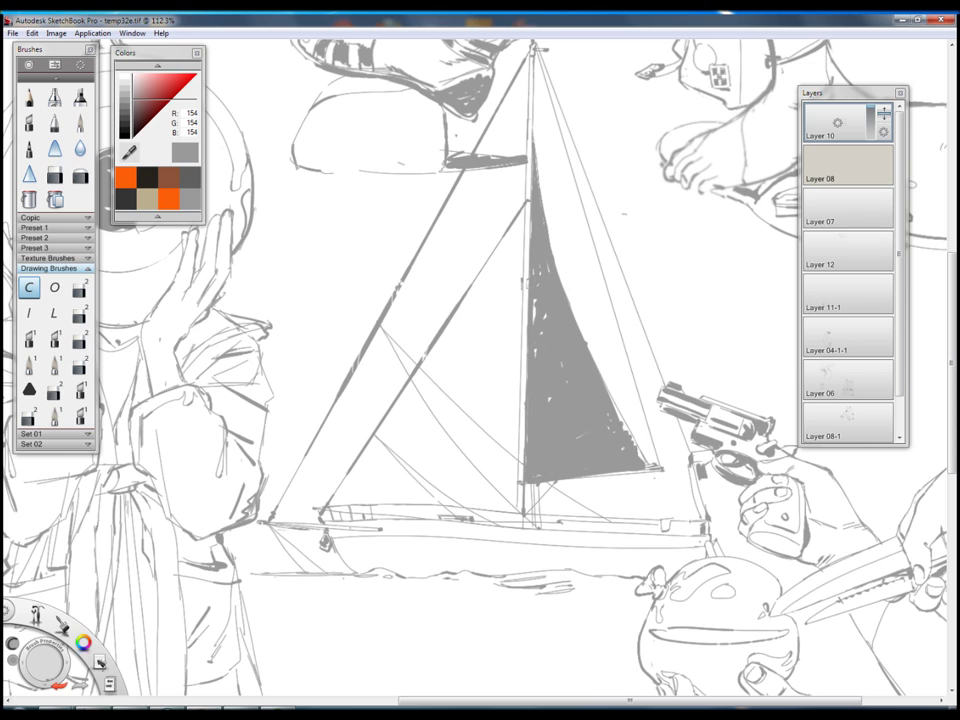
Erase thin seam lines across the grey mainsail to divide it into panels.
key("e")
scroll(480, 370, "down", 3)
scroll(480, 370, "up", 3)
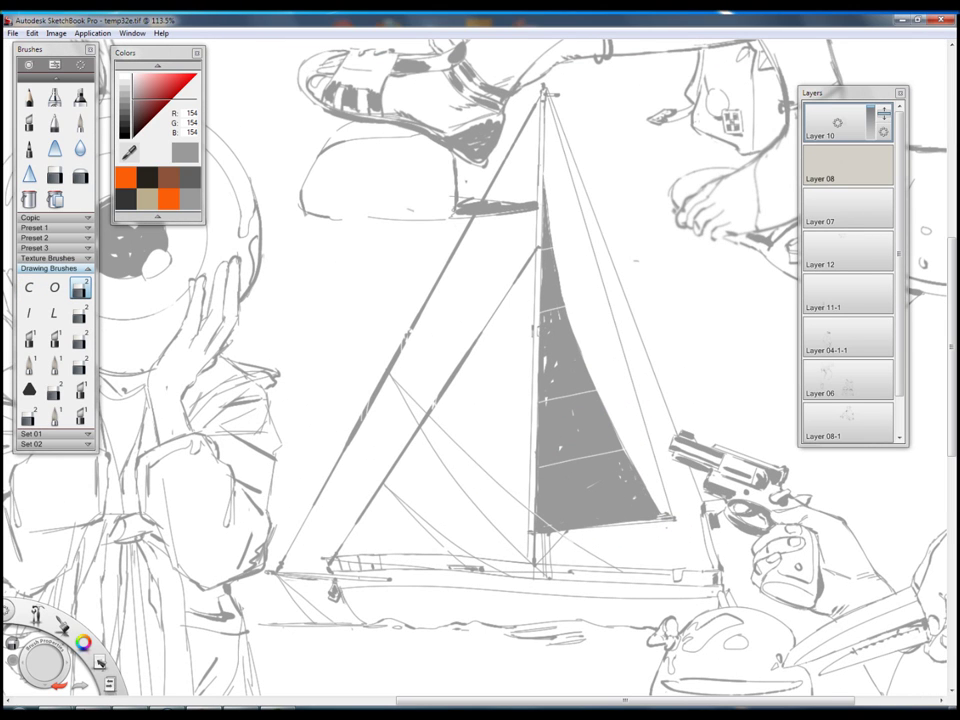
scroll(440, 380, "down", 2)
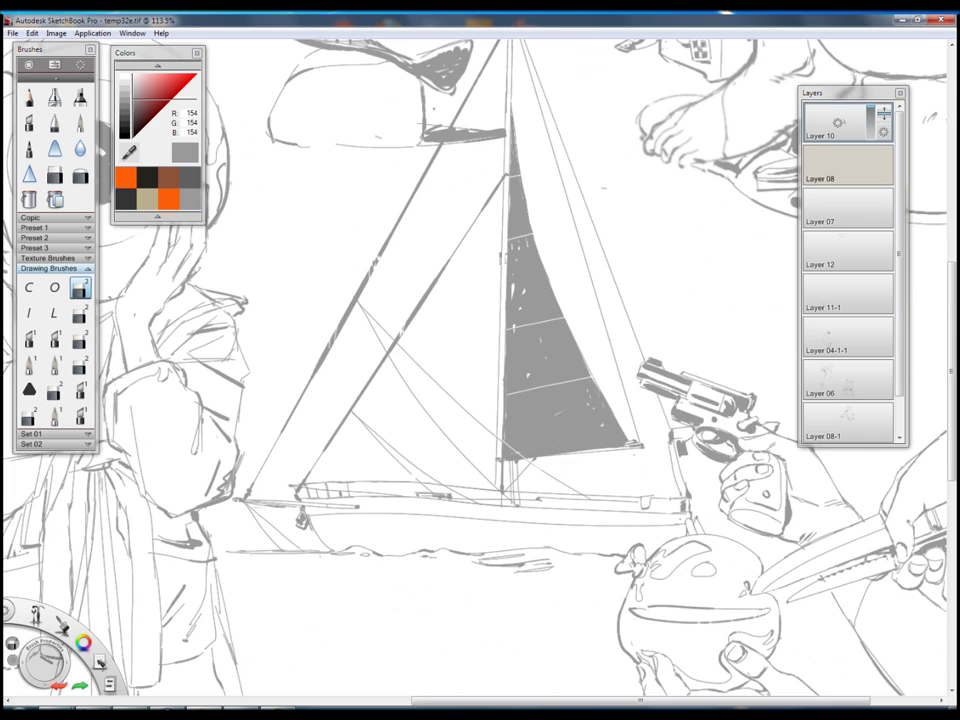
Fill the hull's lower side with solid grey brush strokes from the bow to the stern, down to the waterline.
scroll(440, 380, "down", 1)
scroll(428, 540, "up", 4)
key("e")
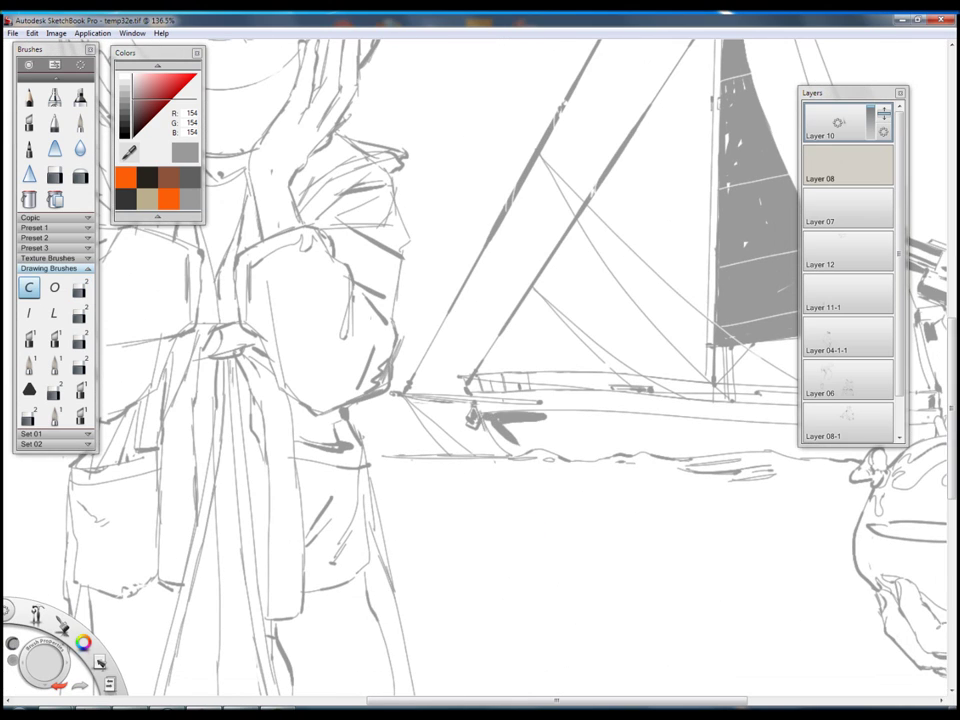
mouse_move(495, 440)
left_mouse_down()
mouse_move(560, 445)
mouse_move(615, 420)
left_mouse_up()
left_click_drag(556, 430, 620, 442)
left_click_drag(696, 492, 581, 472)
left_click_drag(560, 392, 645, 402)
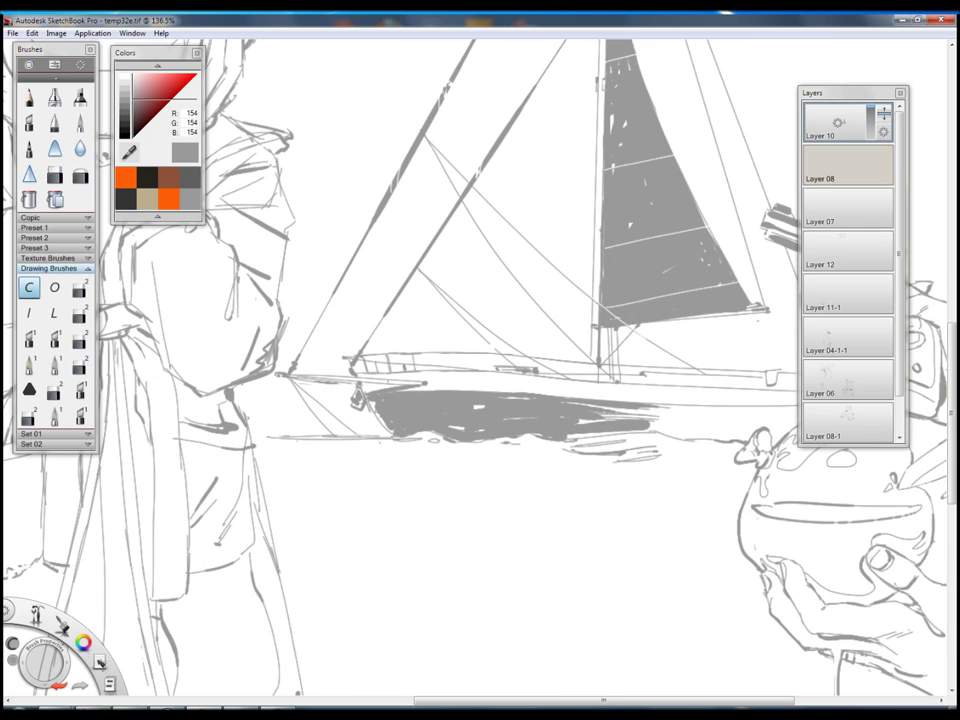
left_click_drag(585, 320, 440, 322)
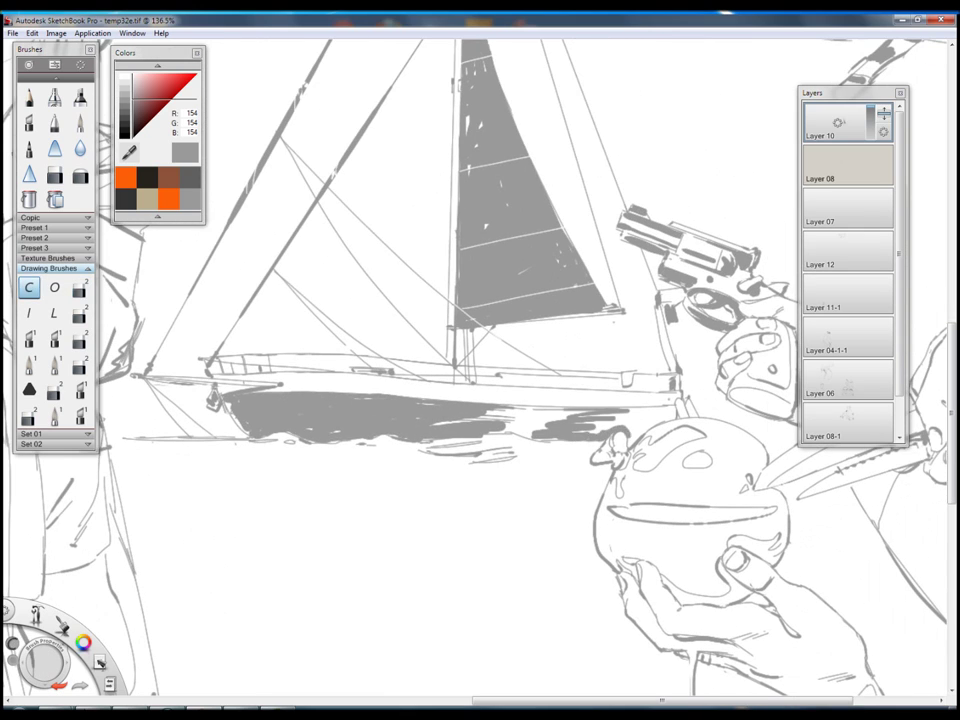
left_click_drag(608, 432, 640, 425)
left_click_drag(422, 306, 498, 288)
Refine the light highlight streaks in the grey hull and draw a dark bundled shape at the mast foot.
left_click(79, 288)
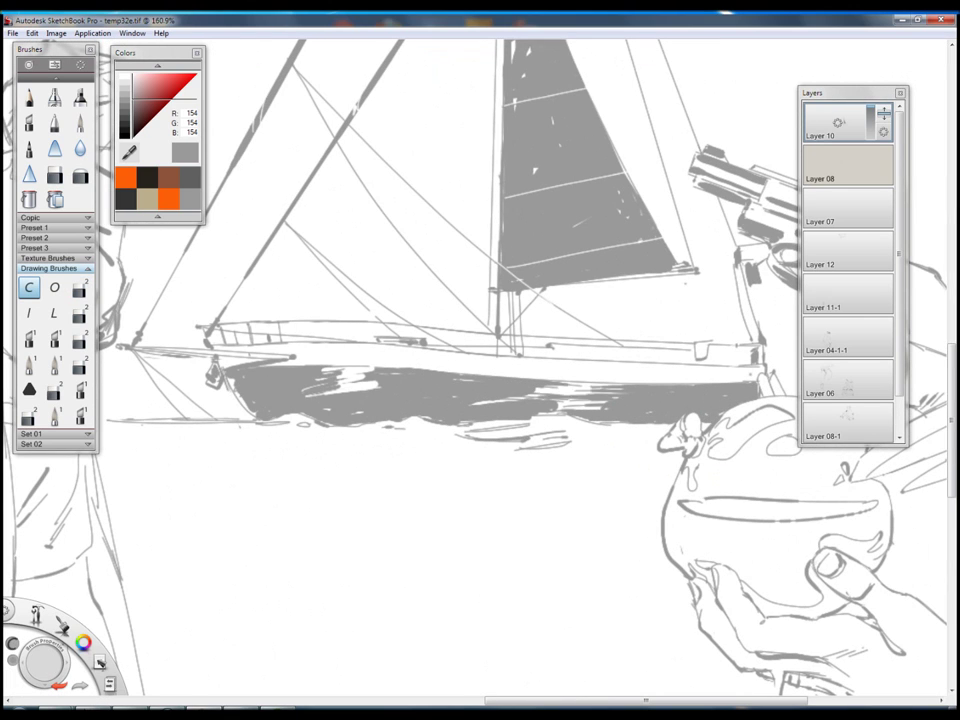
mouse_move(330, 400)
left_mouse_down()
mouse_move(480, 375)
mouse_move(382, 425)
left_mouse_up()
left_click(29, 288)
scroll(611, 439, "up", 3)
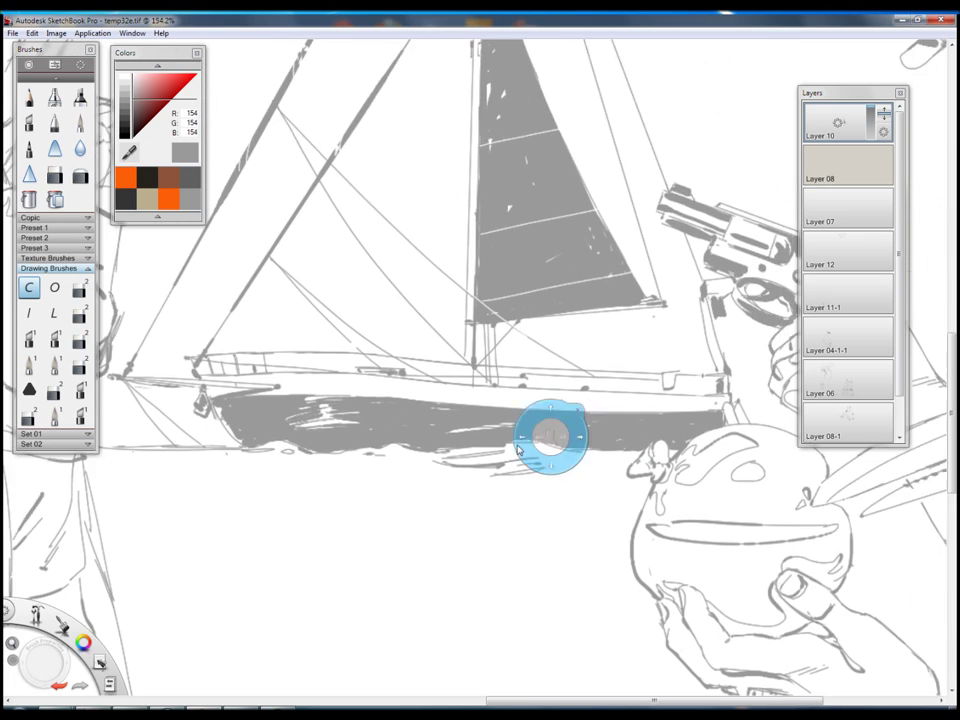
left_click_drag(400, 400, 590, 445)
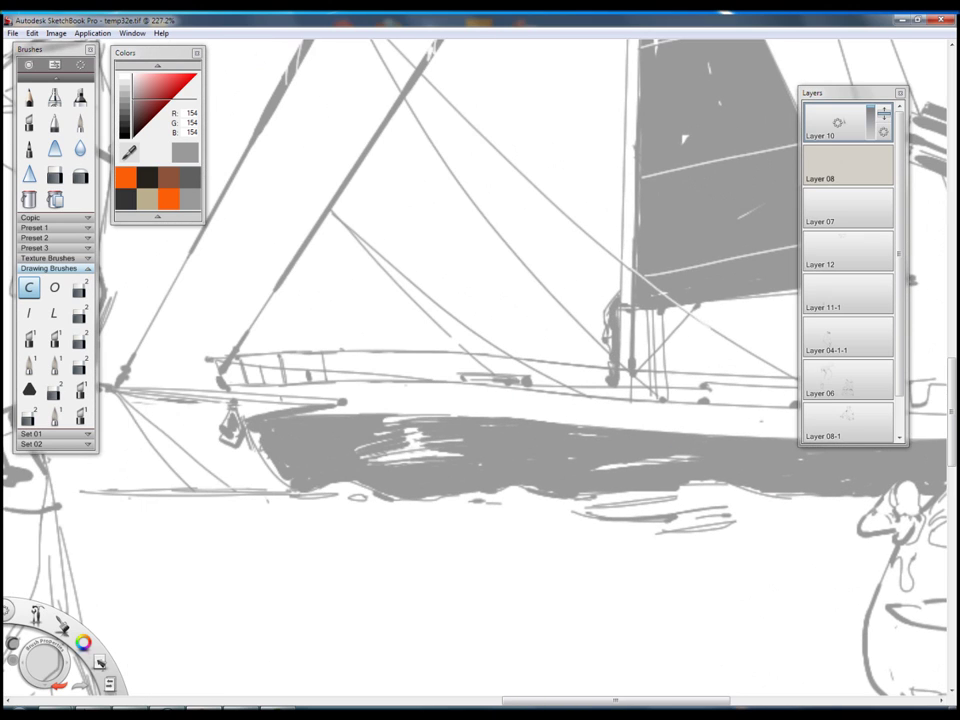
Draw railing posts along the deck, cockpit fittings at the stern and scribbled lettering on the stern of the hull.
scroll(341, 390, "down", 5)
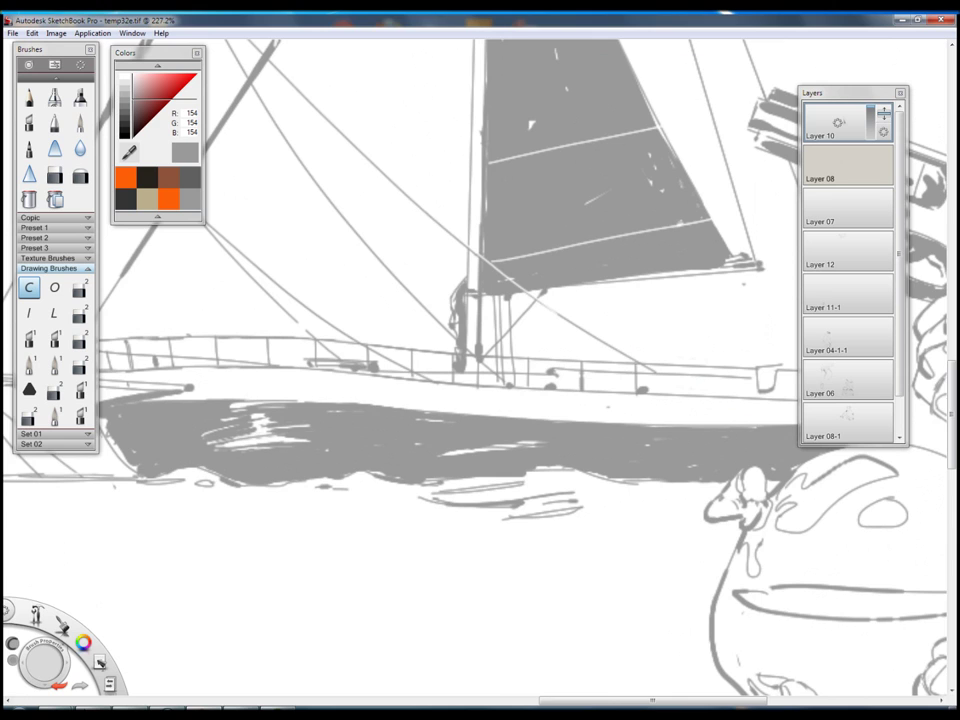
scroll(600, 415, "up", 5)
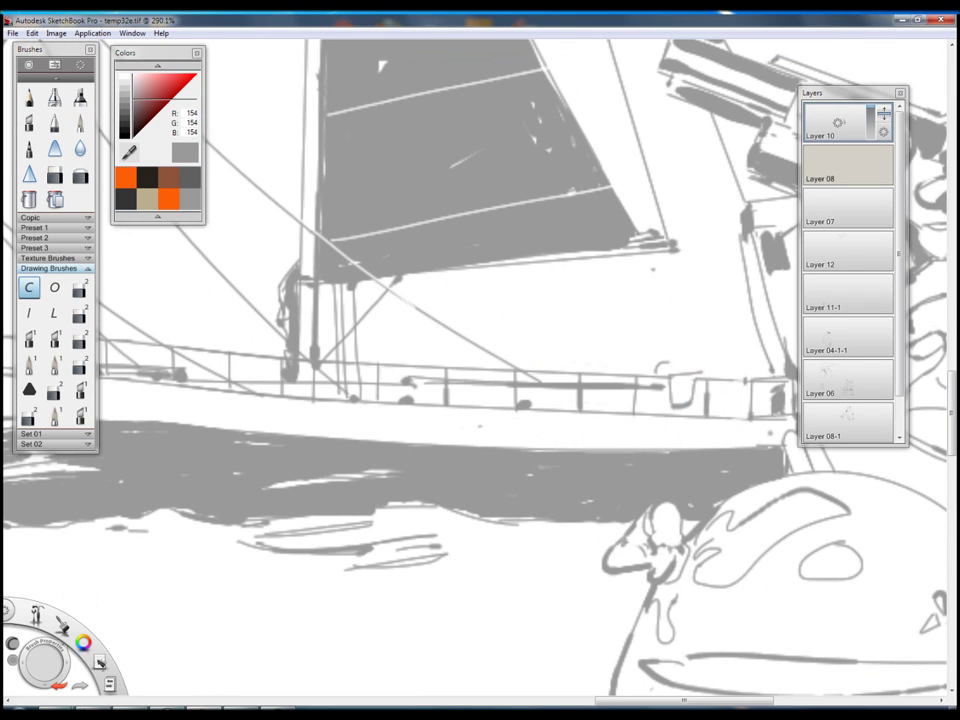
left_click_drag(656, 368, 720, 366)
scroll(360, 280, "up", 1)
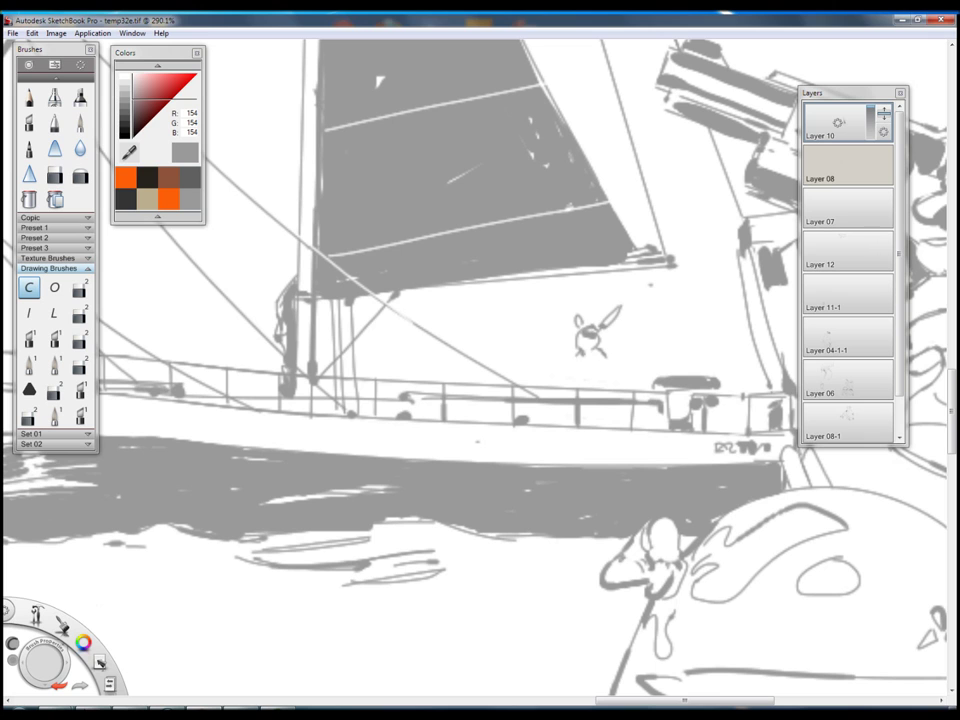
Draw a seated rabbit-eared figure on the aft deck, with a reclining figure and a dark seated figure in front of it.
scroll(430, 284, "down", 4)
scroll(425, 288, "up", 3)
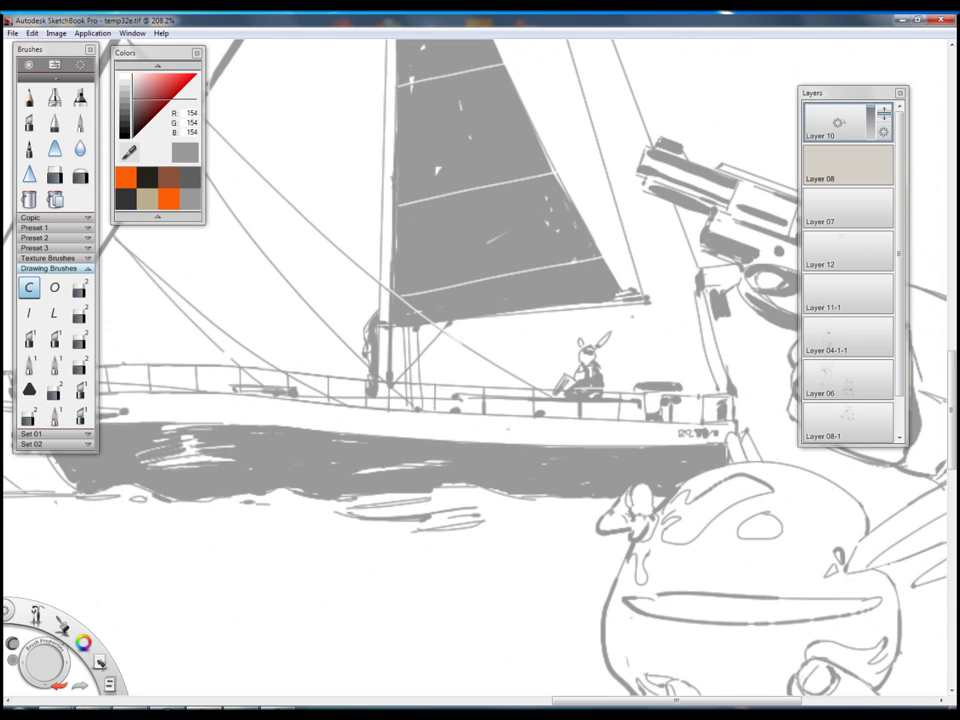
scroll(513, 493, "down", 3)
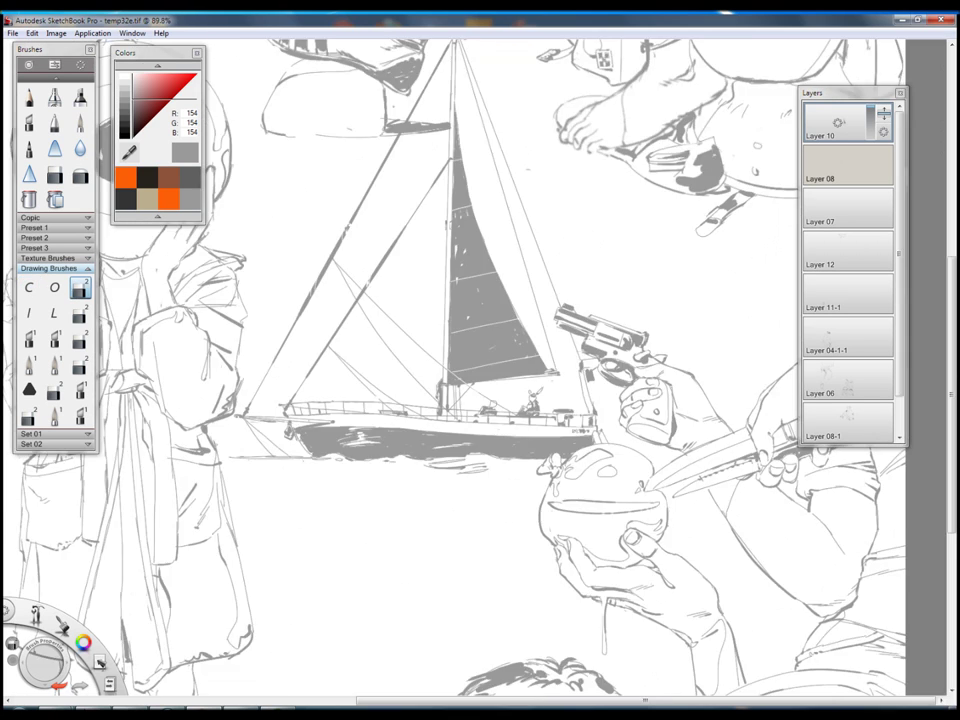
scroll(513, 493, "up", 2)
scroll(513, 493, "down", 3)
scroll(513, 493, "up", 4)
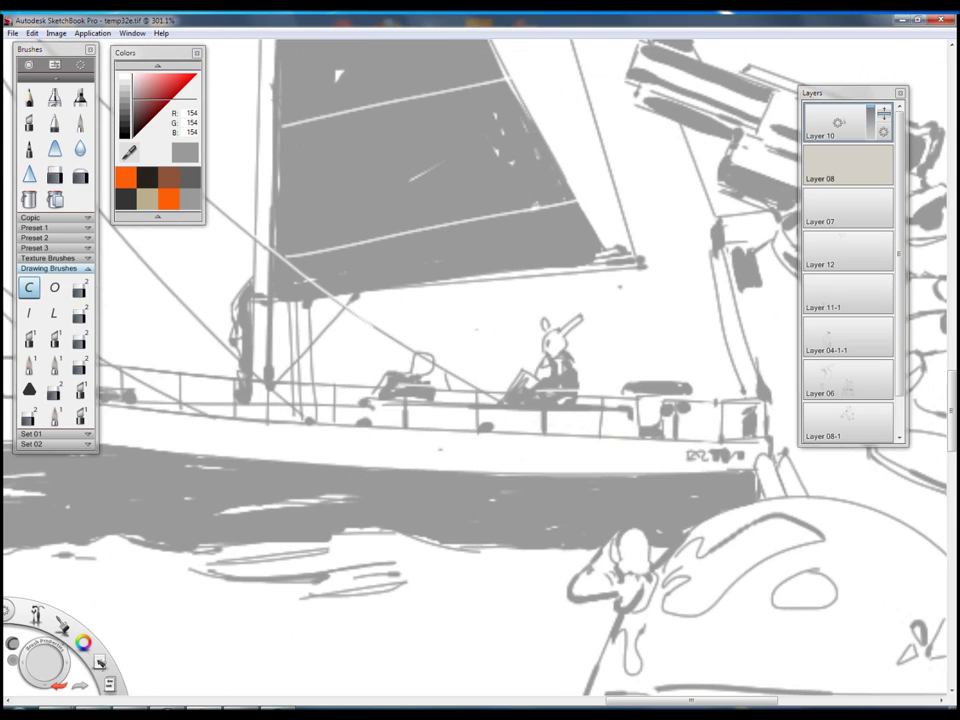
left_click_drag(455, 350, 465, 372)
scroll(600, 350, "down", 4)
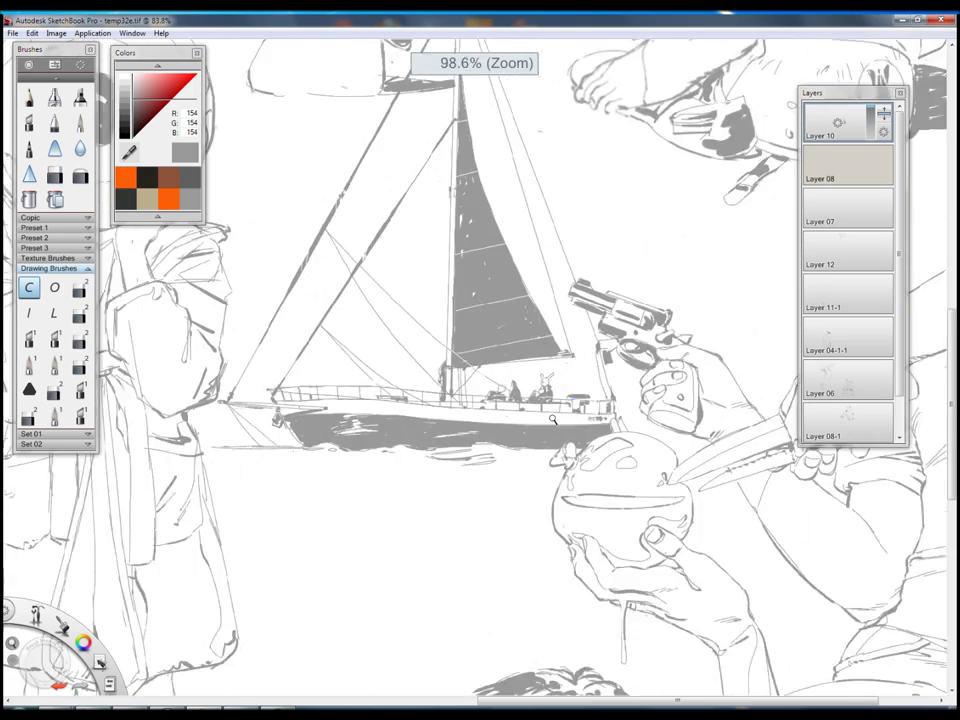
Erase a two-digit sail number into the mainsail's upper panel and draw a thick upright pole beside the mast.
scroll(600, 350, "up", 1)
scroll(400, 450, "up", 2)
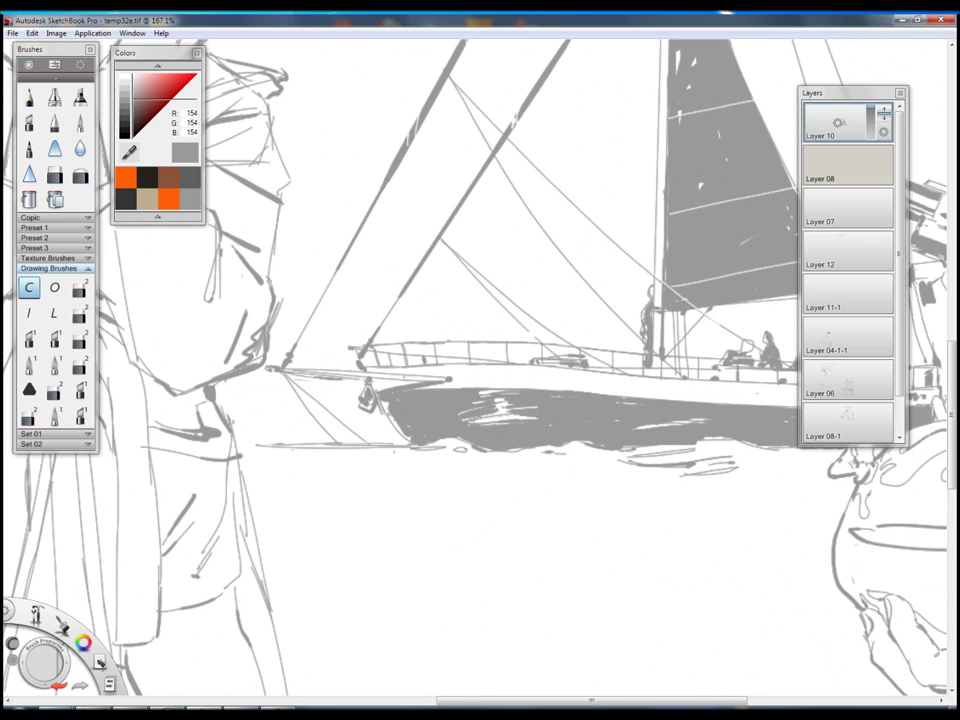
left_click_drag(600, 300, 372, 400)
left_click(79, 287)
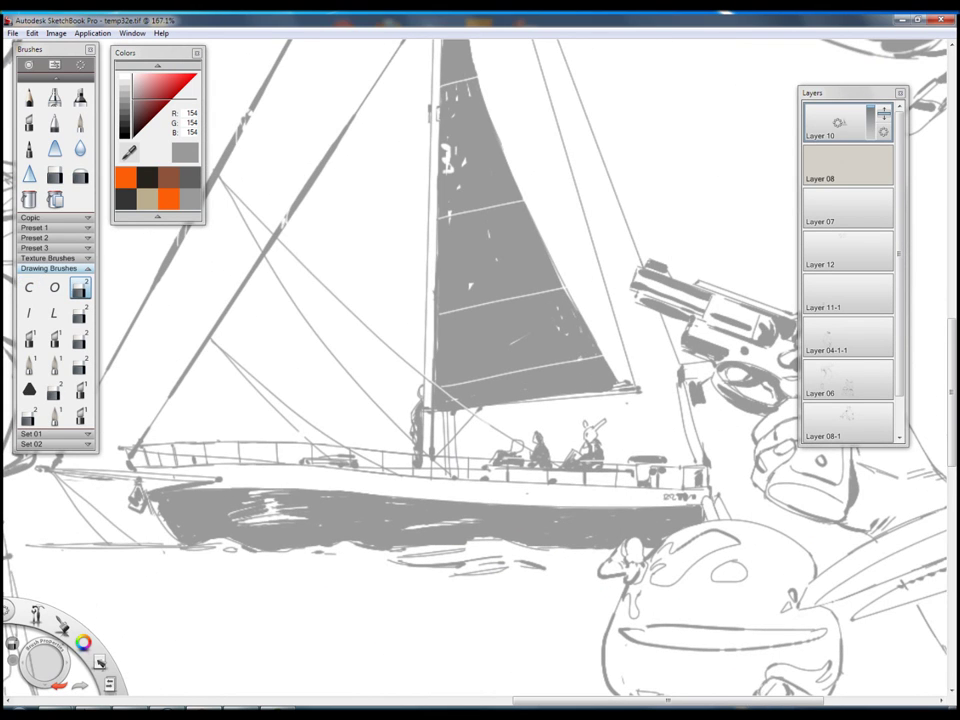
left_click(29, 287)
left_click_drag(489, 450, 460, 450)
left_click_drag(349, 124, 332, 366)
left_click_drag(514, 364, 539, 372)
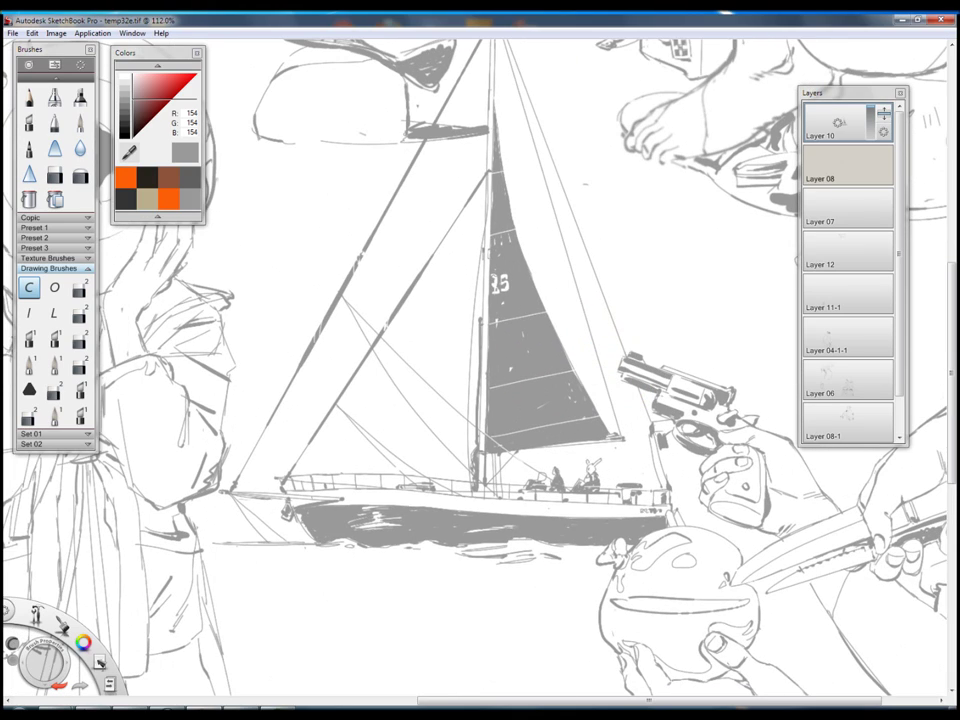
Draw lines from the boom end down to the stern, a small fitting on the bow and curved stays under the bowsprit.
scroll(480, 370, "up", 3)
left_click_drag(521, 182, 573, 336)
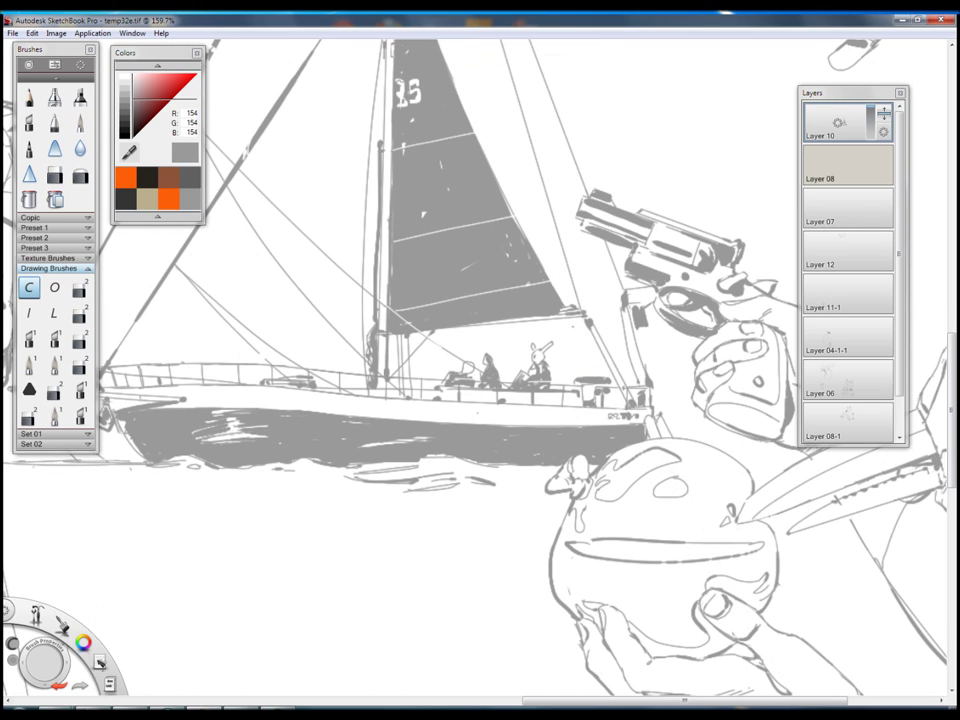
mouse_move(441, 321)
left_mouse_down()
mouse_move(498, 317)
mouse_move(439, 493)
mouse_move(470, 470)
left_mouse_up()
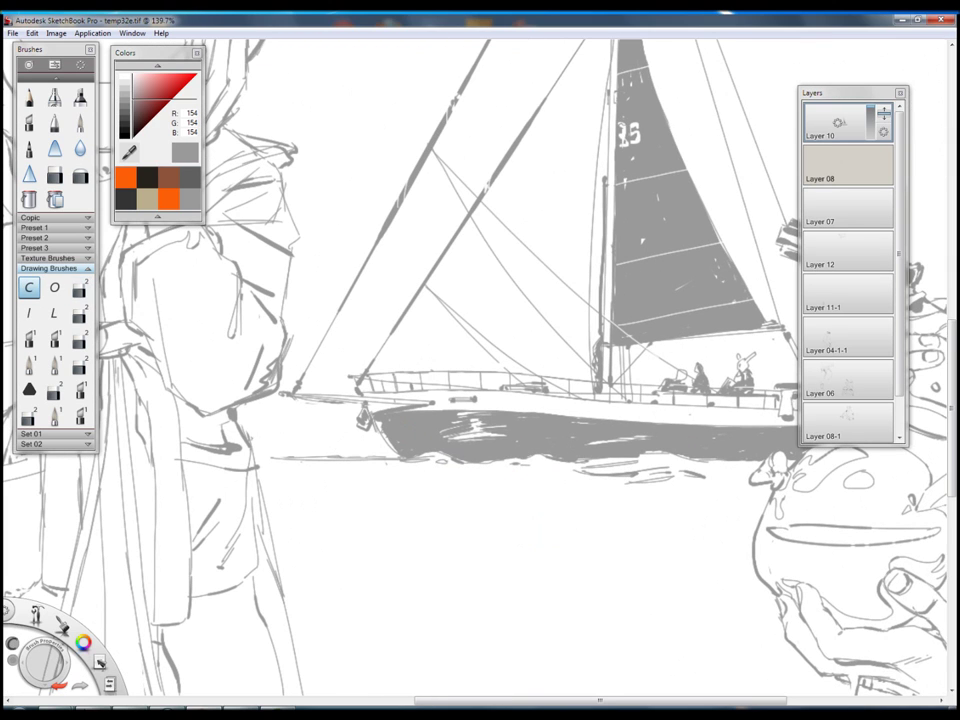
left_click_drag(470, 470, 520, 540)
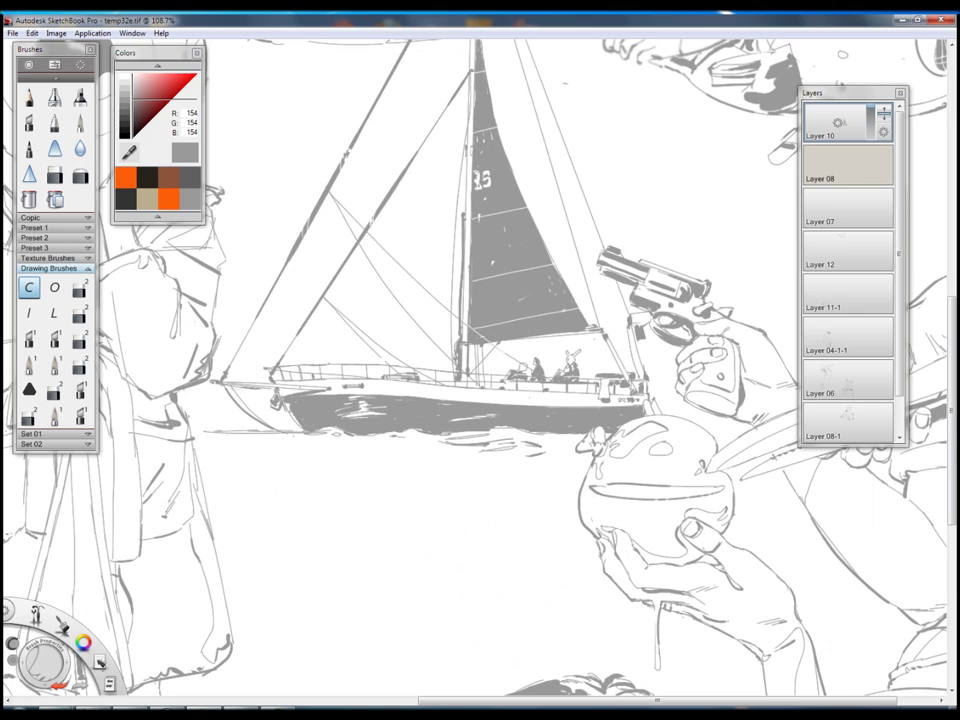
Lower the sailboat layer's opacity to about 82% and add a new layer above it.
left_click(79, 288)
scroll(480, 370, "up", 3)
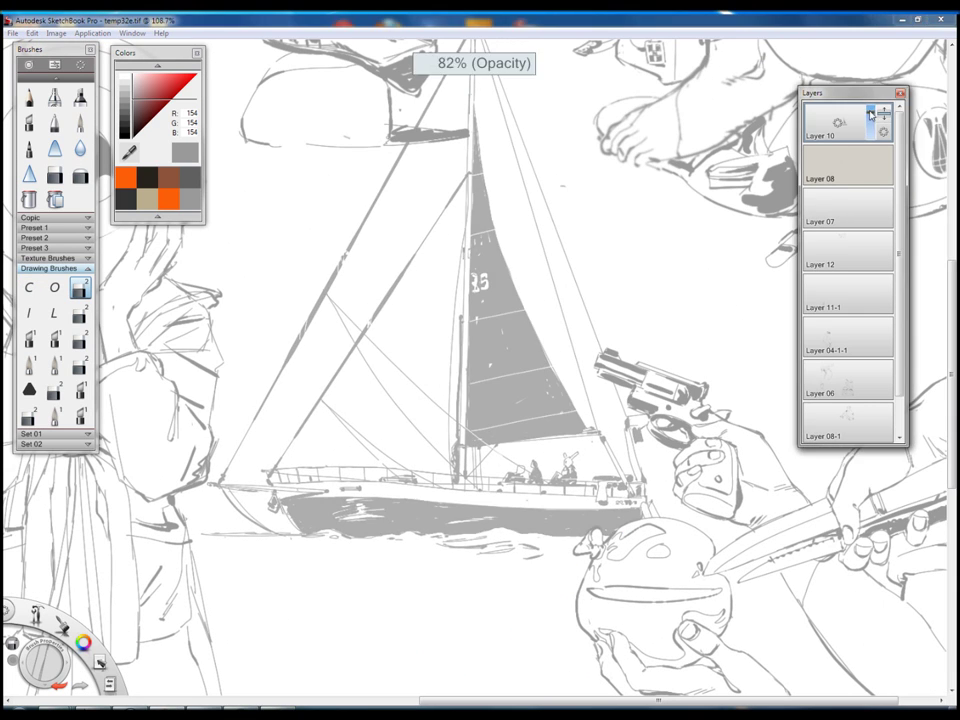
key("ctrl+l")
Sketch a flying seagull behind the sail above the revolver, with raised wings, head, body, tail and a trailing leg.
left_click(29, 287)
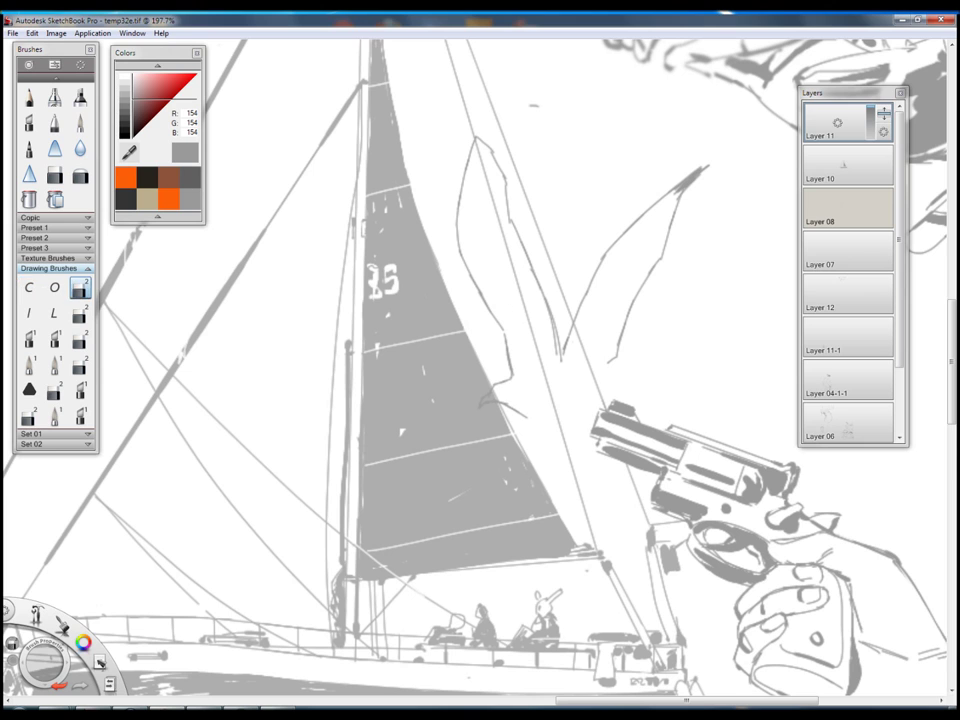
scroll(548, 628, "up", 2)
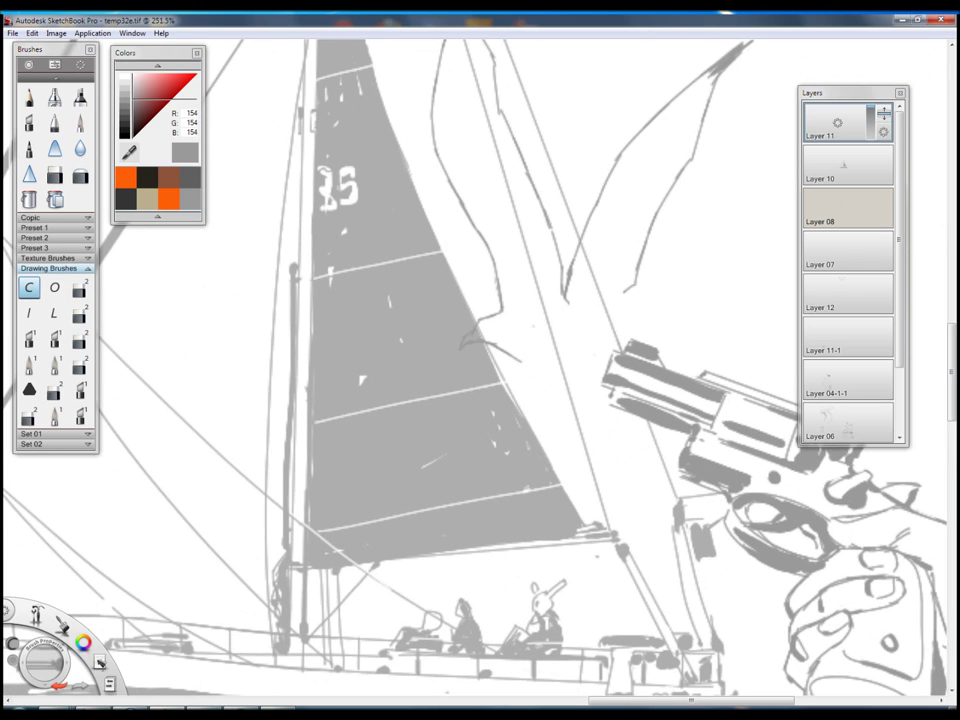
left_click_drag(520, 230, 530, 162)
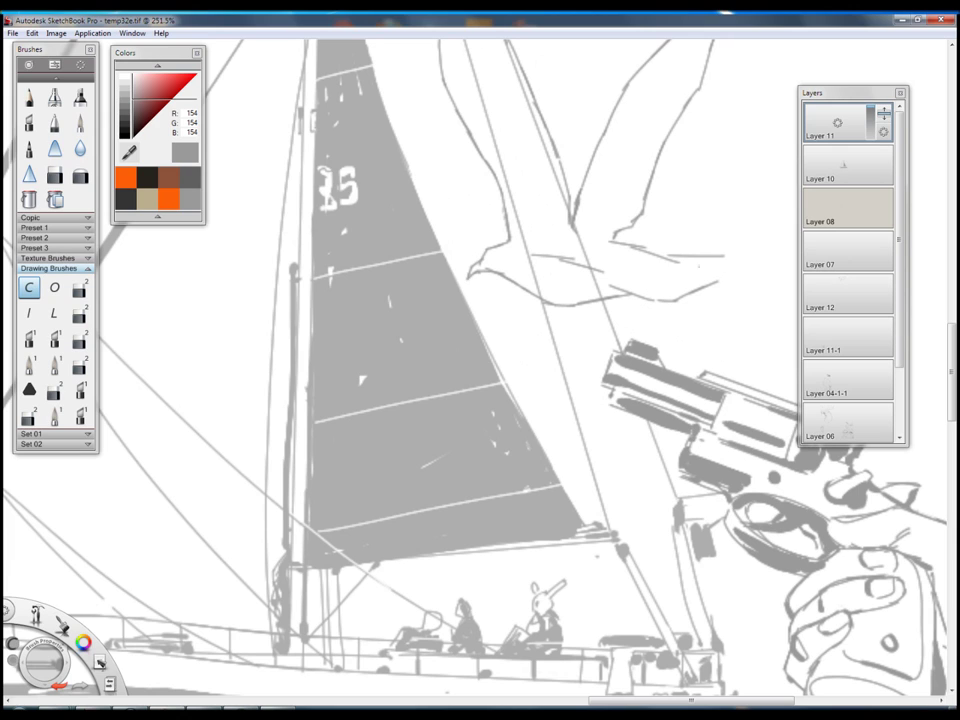
left_click_drag(678, 253, 737, 267)
left_click_drag(560, 240, 583, 210)
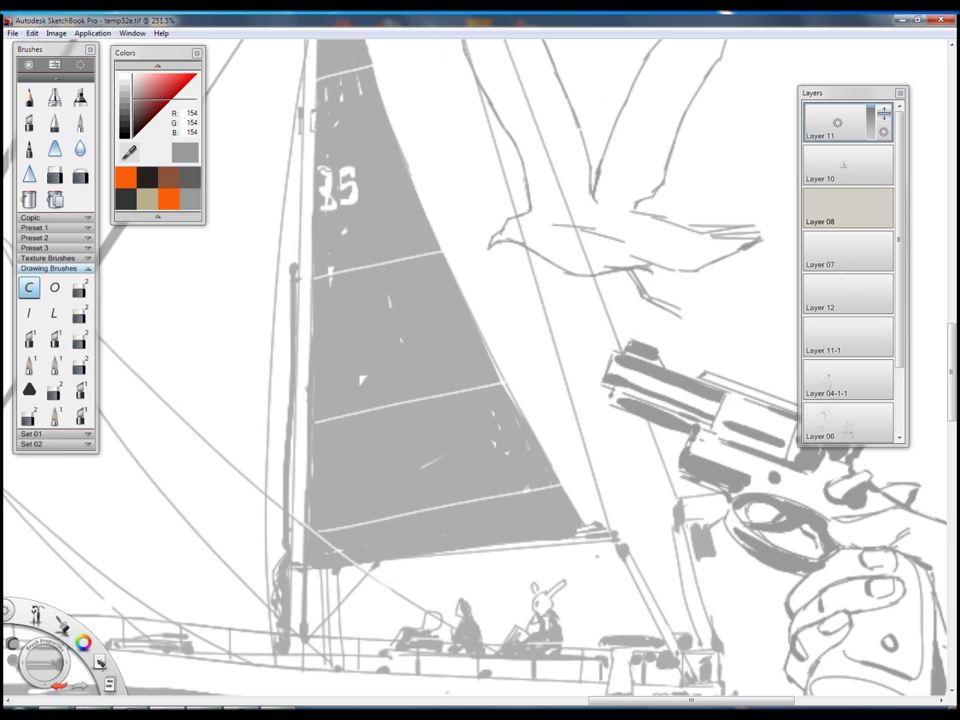
Finish the seagull's foot and wing roots and add feather strokes to the tip of the wing nearest the sail.
scroll(583, 210, "down", 3)
scroll(583, 210, "up", 2)
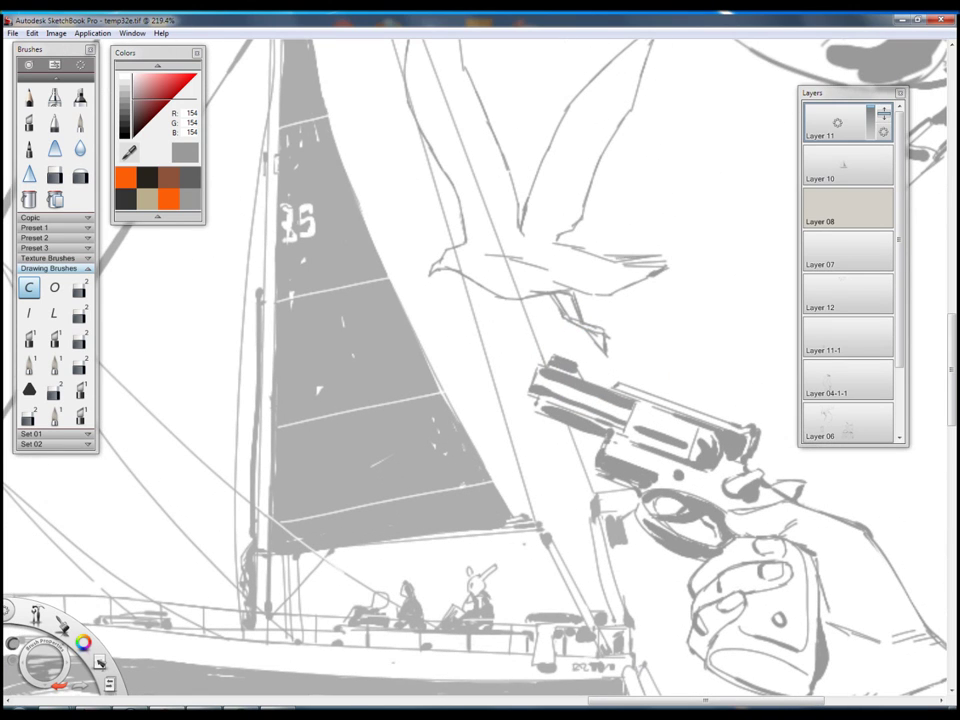
left_click_drag(312, 300, 335, 465)
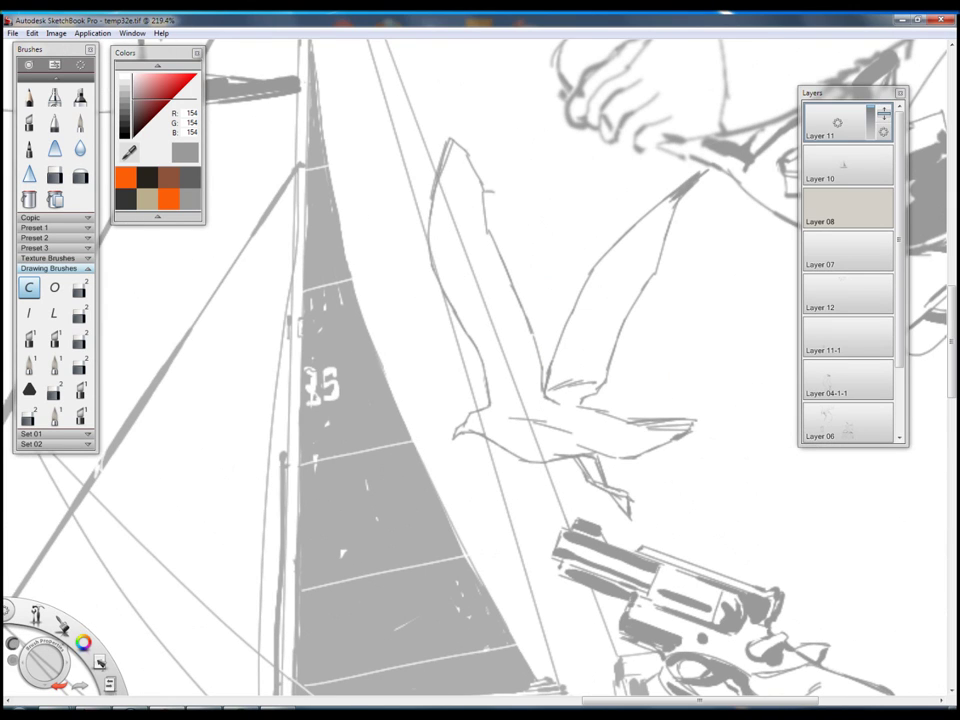
left_click_drag(468, 168, 447, 210)
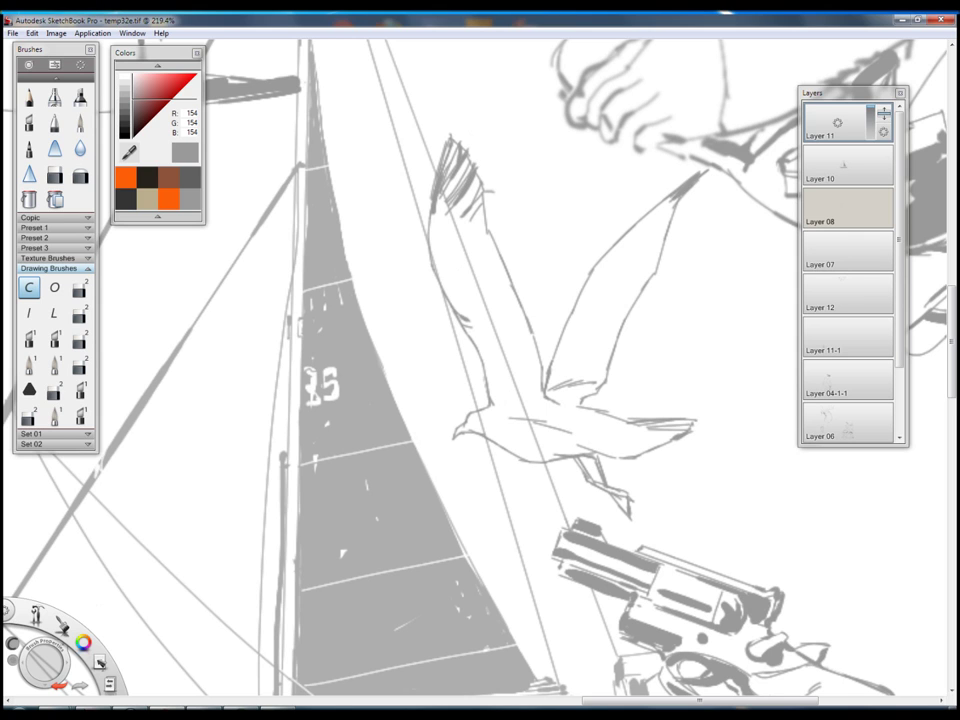
scroll(500, 284, "down", 5)
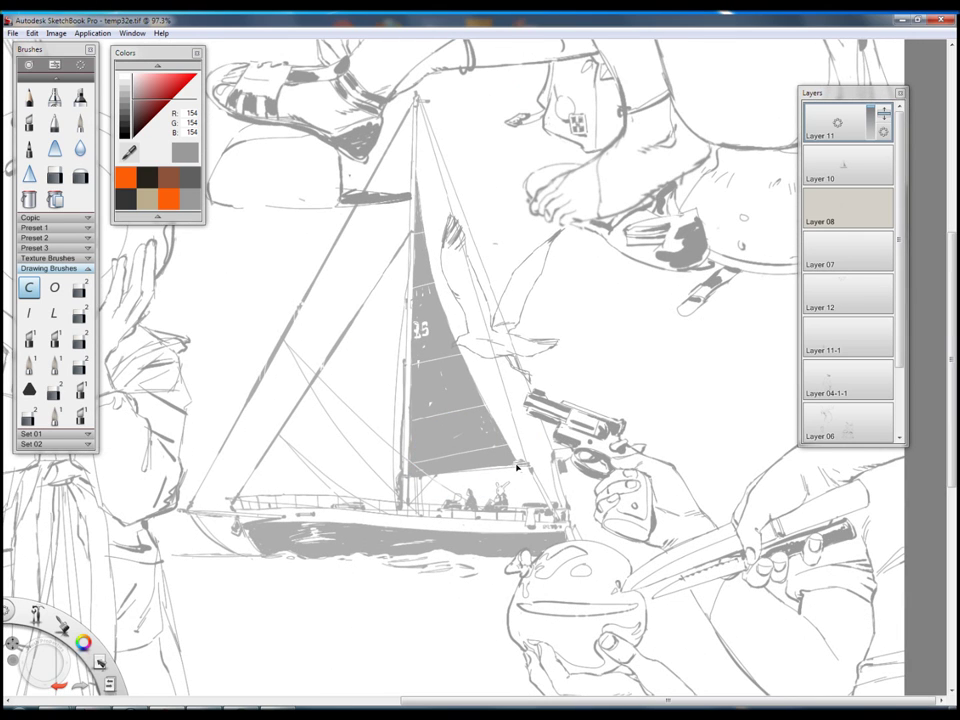
Erase the parts of the sail on Layer 10 that overlap the seagull's head and beak.
scroll(514, 467, "up", 1)
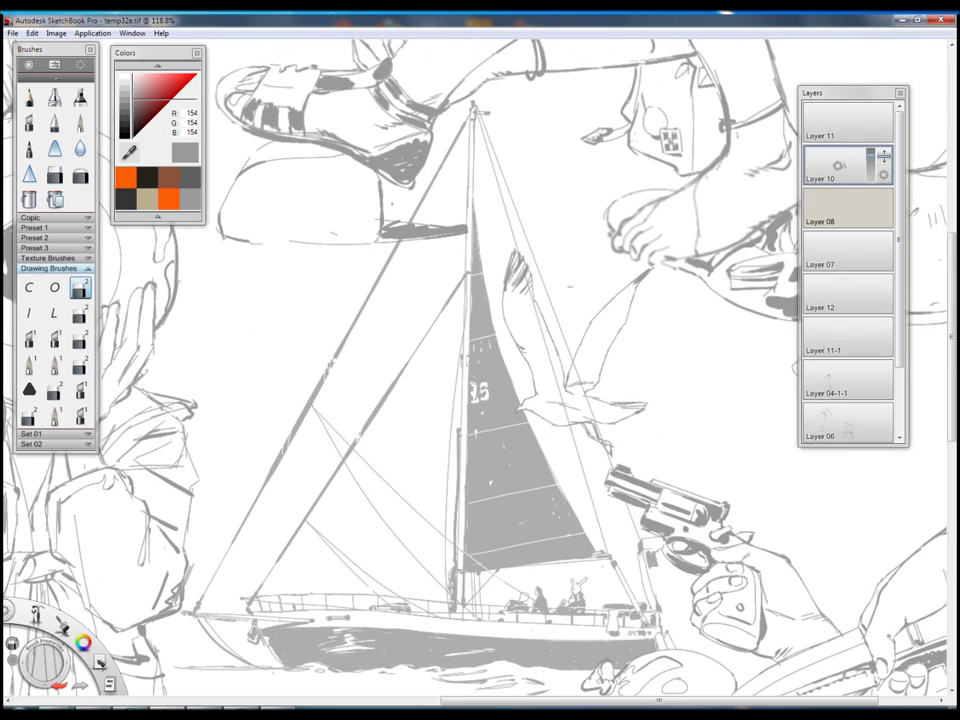
scroll(650, 438, "down", 3)
scroll(650, 438, "up", 3)
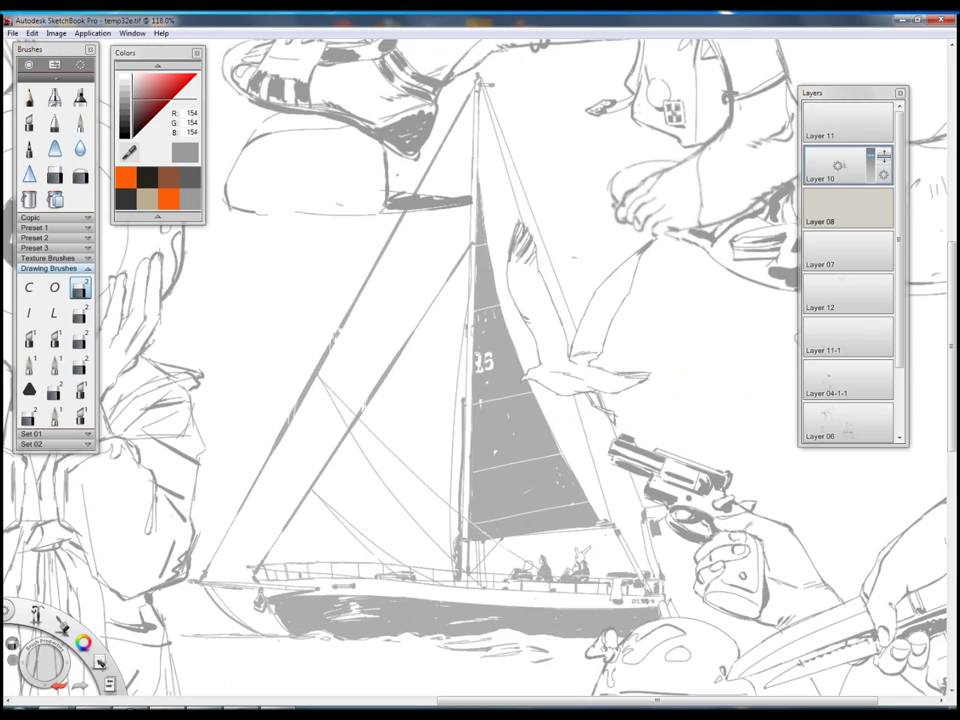
mouse_move(604, 428)
left_mouse_down()
mouse_move(632, 407)
mouse_move(645, 418)
mouse_move(628, 422)
mouse_move(636, 414)
left_mouse_up()
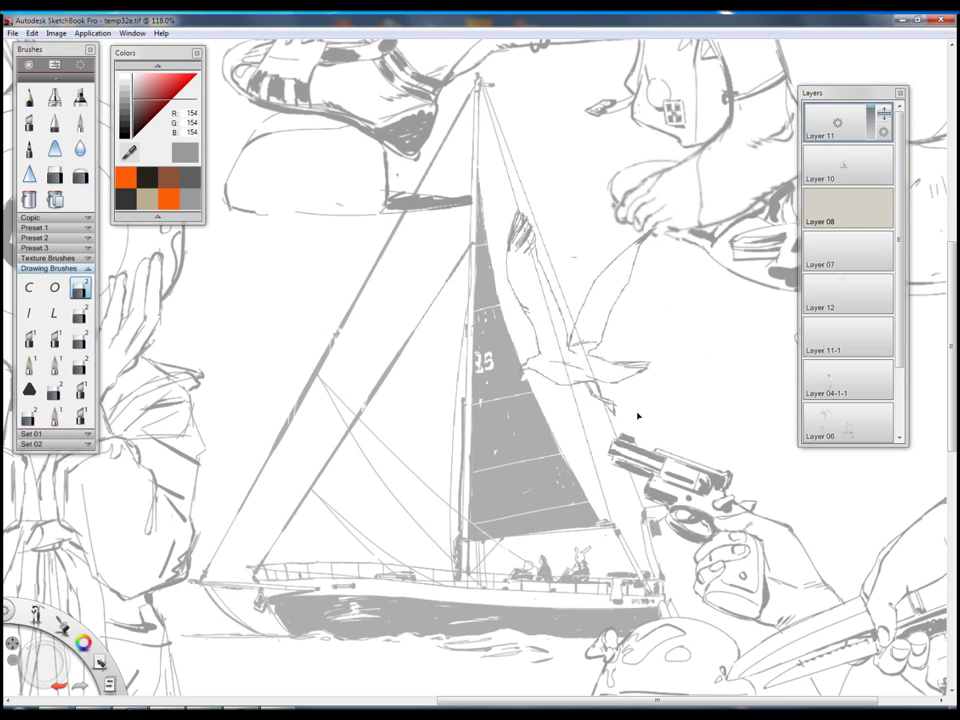
Draw the seagull's second leg and foot beside the first one on Layer 11.
scroll(636, 414, "up", 3)
scroll(653, 367, "up", 3)
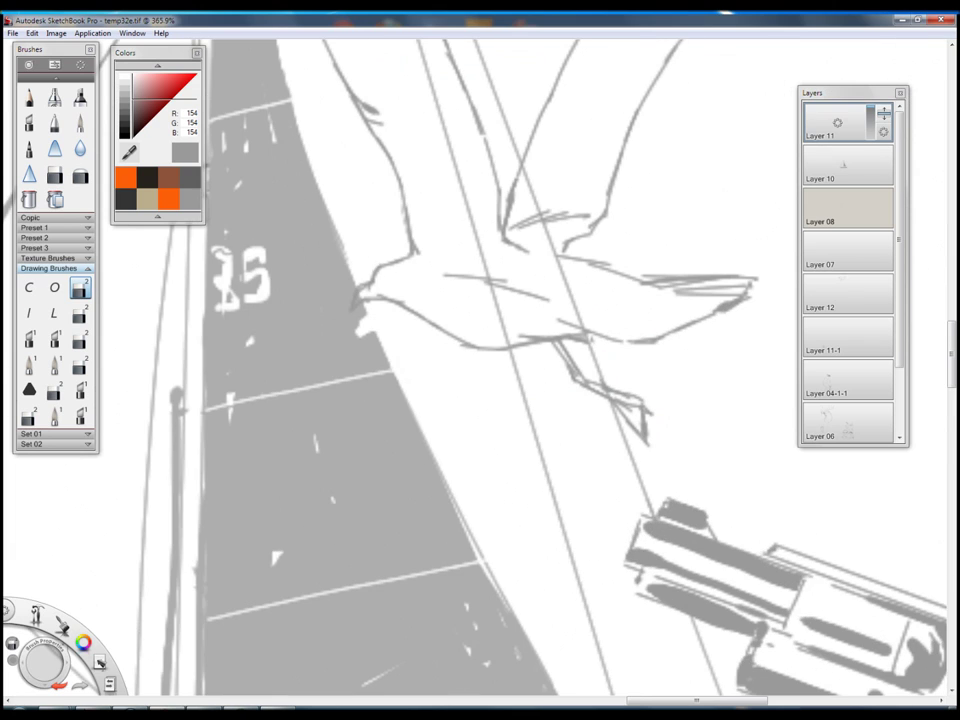
left_click(28, 287)
left_click_drag(620, 400, 660, 458)
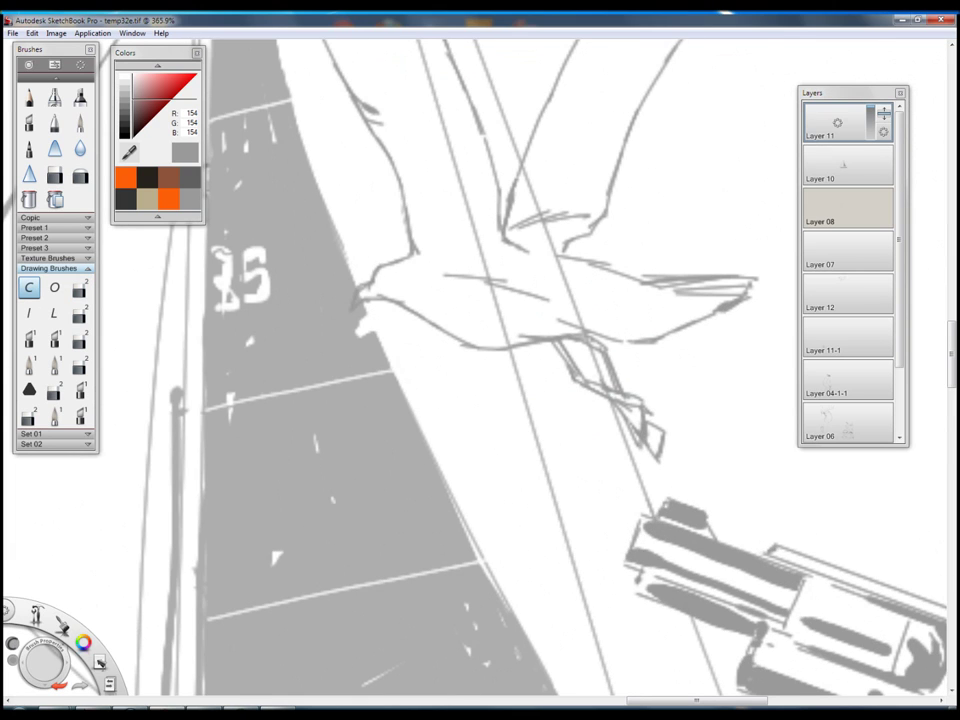
scroll(620, 380, "down", 5)
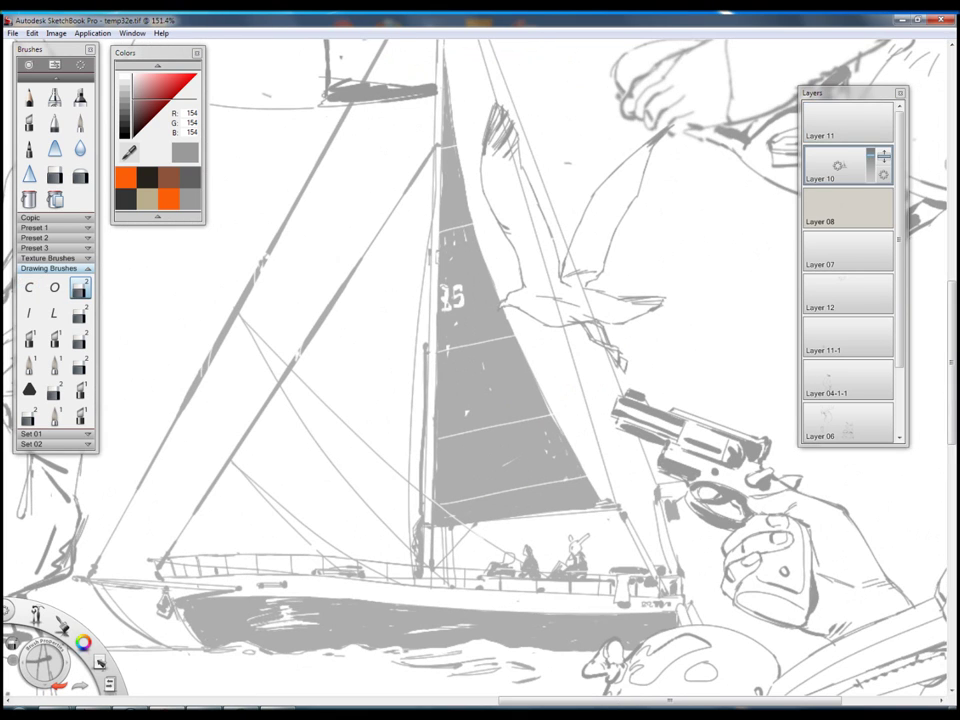
Erase the rigging lines on Layer 10 that run through the seagull's wing and make Layer 11 active.
left_click(78, 287)
left_click(847, 165)
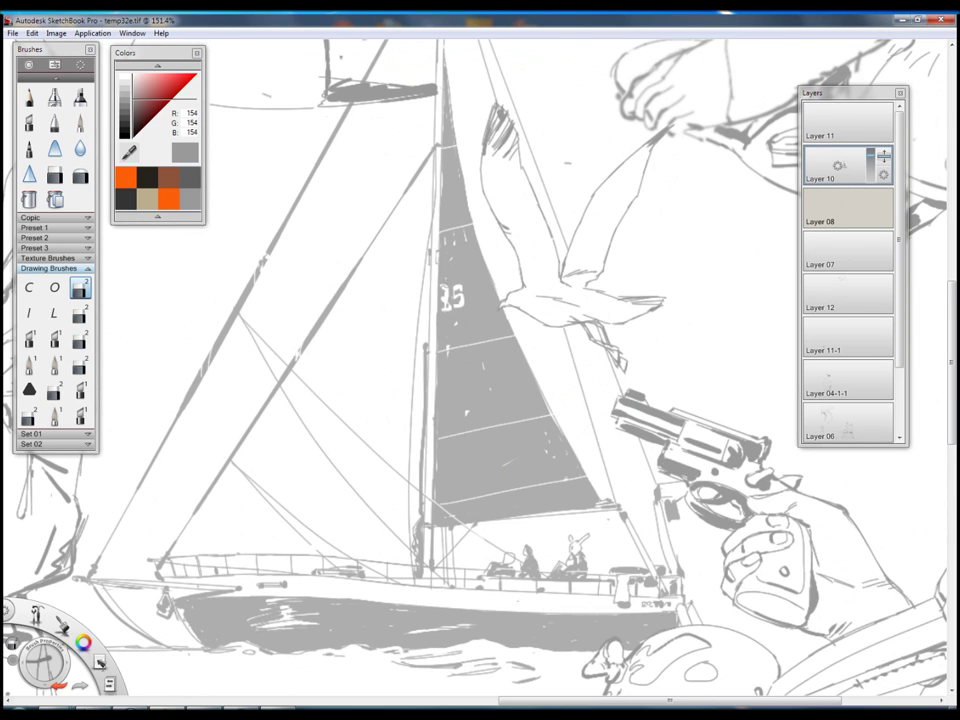
left_click(847, 120)
scroll(466, 336, "down", 2)
scroll(466, 336, "up", 6)
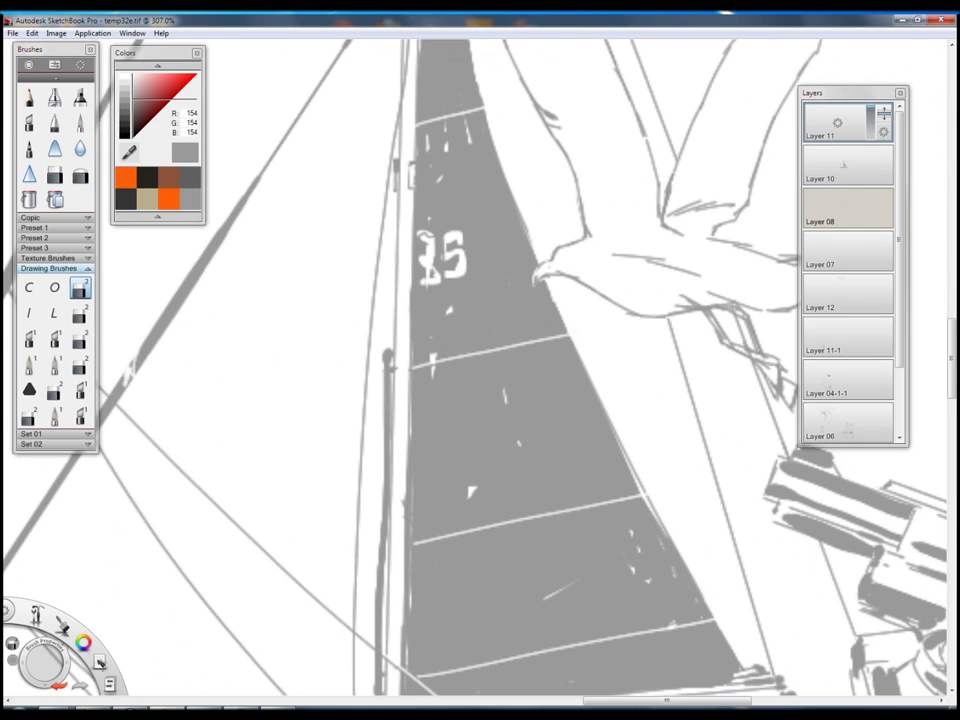
Draw a small, distant second seagull with raised wings on Layer 11, in the empty space above the revolver.
left_click(29, 287)
scroll(574, 326, "down", 3)
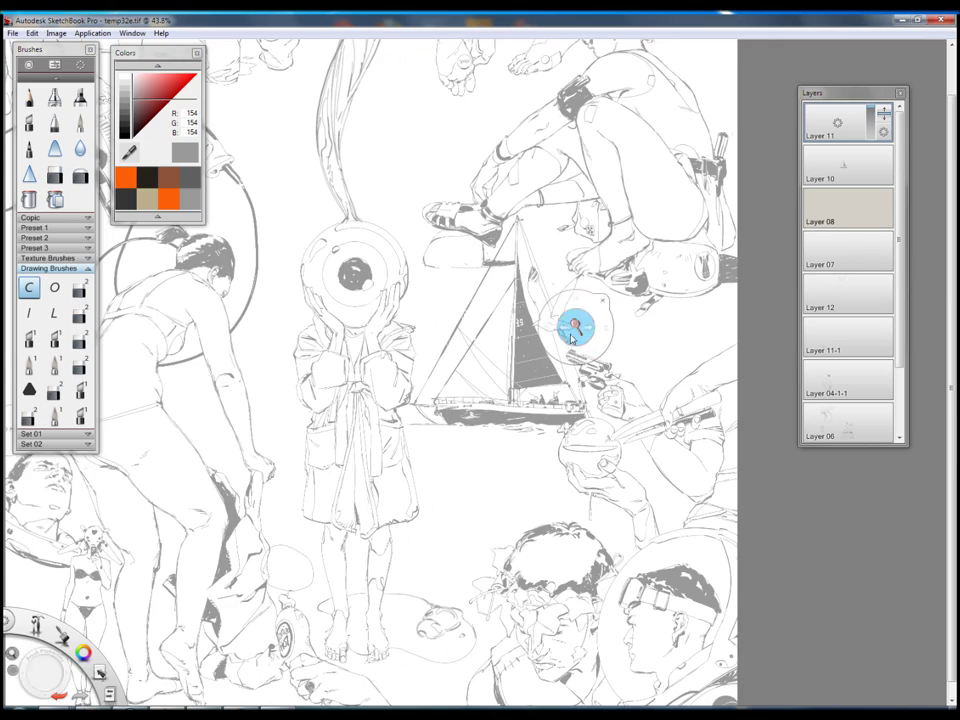
scroll(620, 430, "up", 3)
left_click_drag(630, 240, 668, 205)
scroll(650, 250, "up", 2)
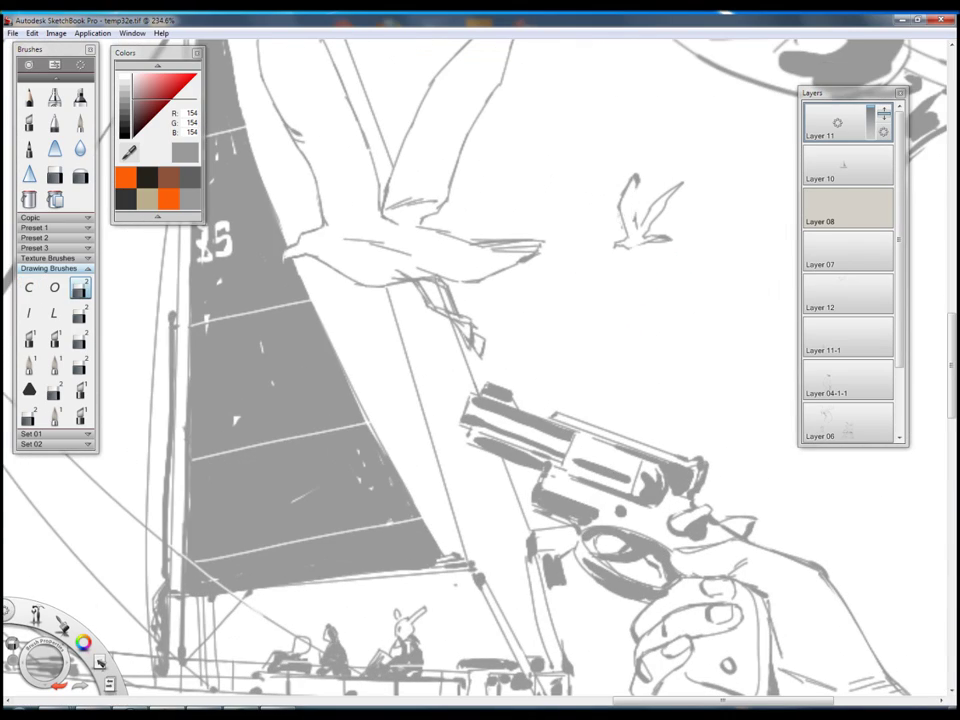
Merge Layer 11 down into Layer 10.
scroll(690, 214, "down", 4)
scroll(617, 311, "up", 2)
scroll(570, 338, "down", 1)
scroll(571, 338, "up", 3)
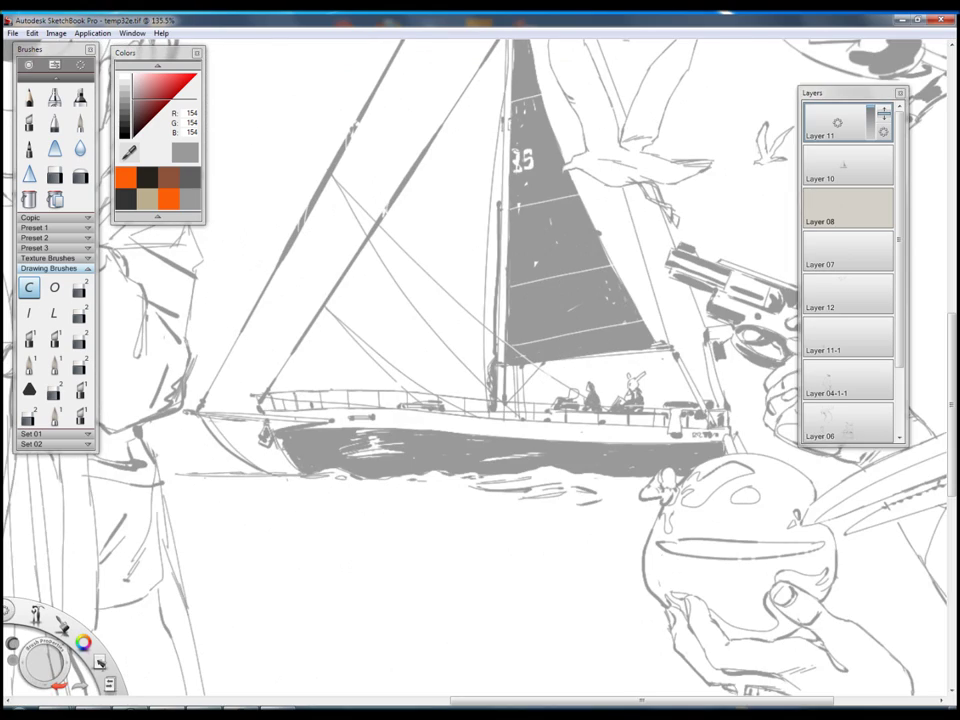
left_click_drag(883, 120, 883, 150)
Add a small third seagull across the sail's trailing edge on Layer 10, erasing the sail tone inside its shape.
left_click(29, 287)
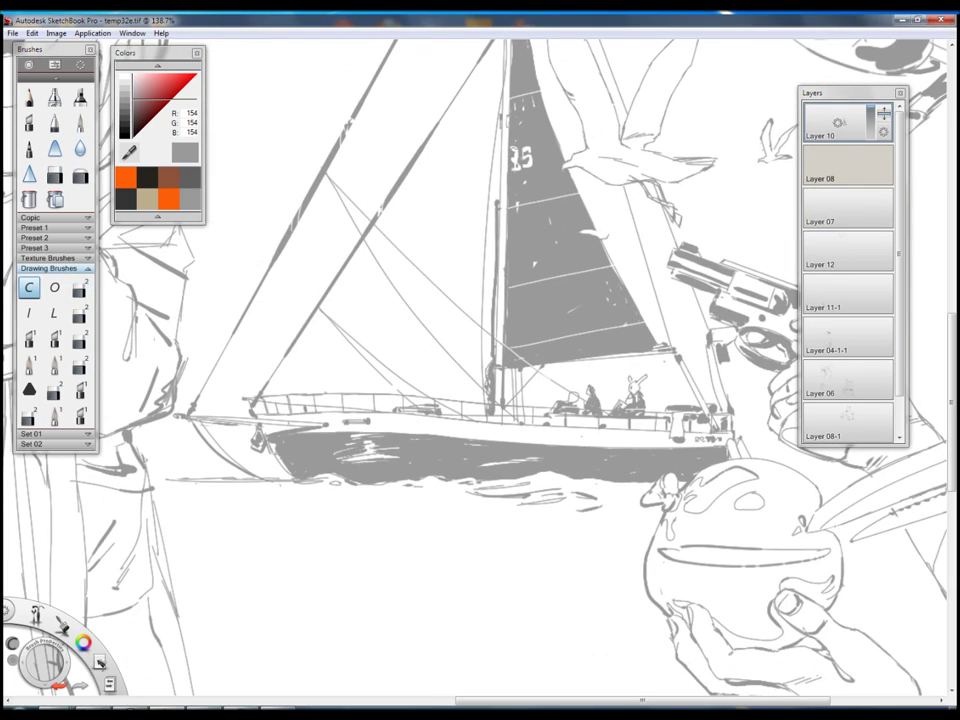
scroll(574, 386, "down", 3)
scroll(574, 386, "up", 3)
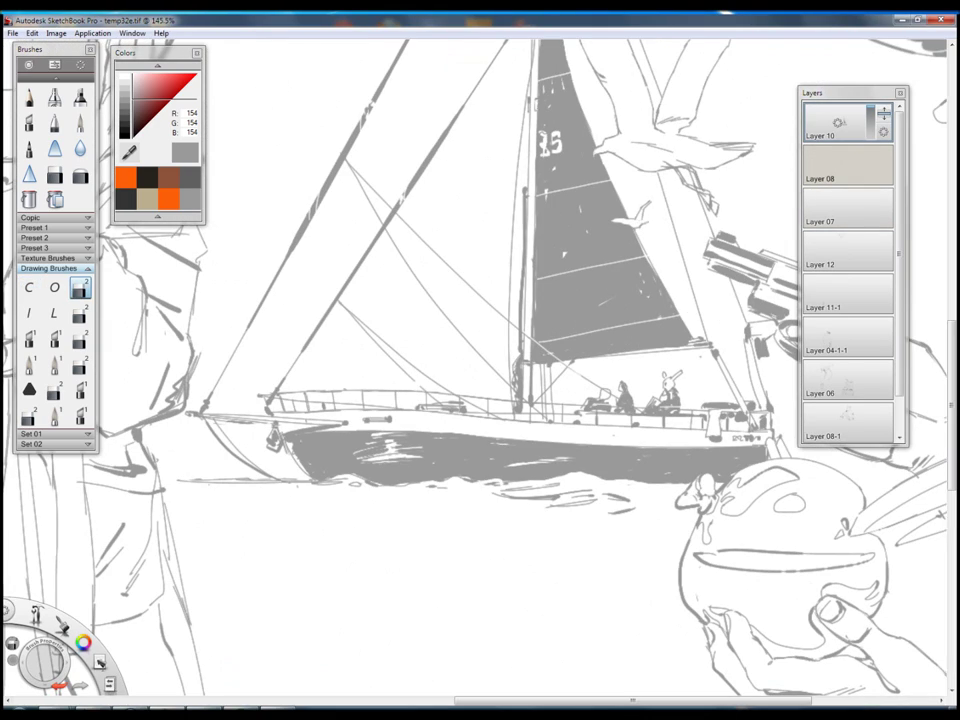
Replace the dark shading beneath the block under the shoe with a thin ledge outline past the mast on Layer 08-1, and reactivate Layer 10.
scroll(619, 429, "down", 3)
scroll(619, 429, "up", 3)
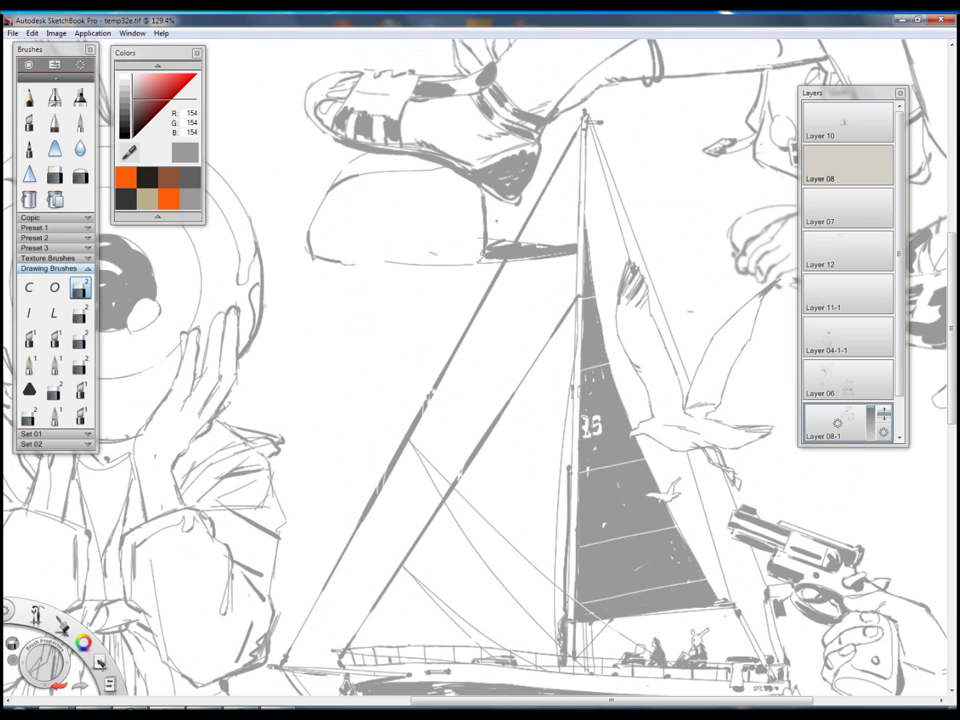
left_click(29, 287)
left_click(79, 287)
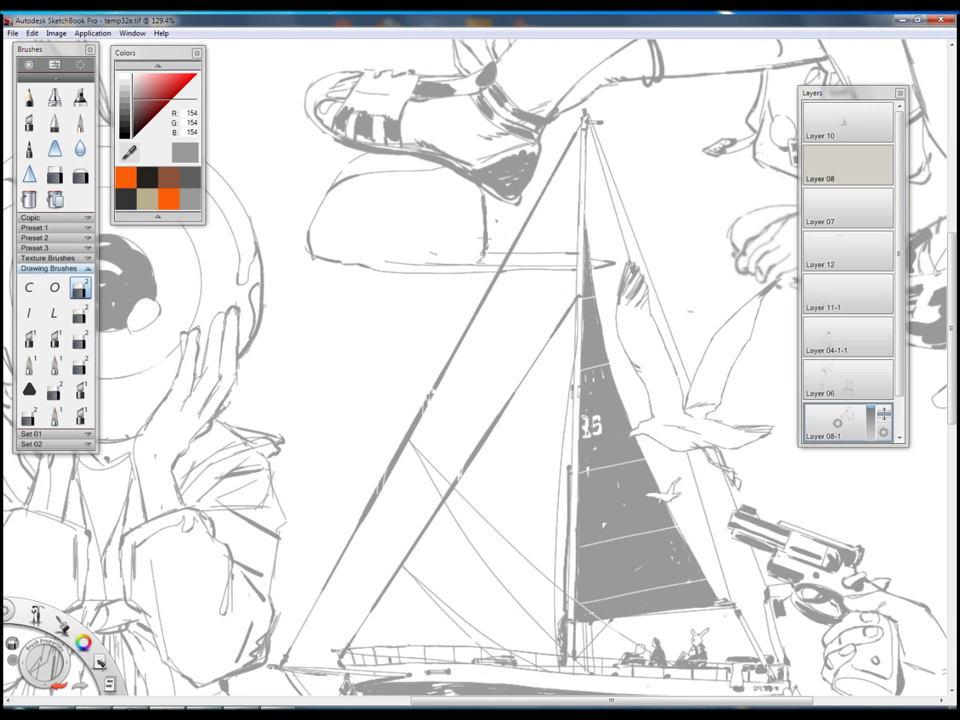
left_click(29, 287)
mouse_move(489, 279)
left_mouse_down()
mouse_move(634, 454)
mouse_move(840, 123)
left_mouse_up()
left_click(840, 123)
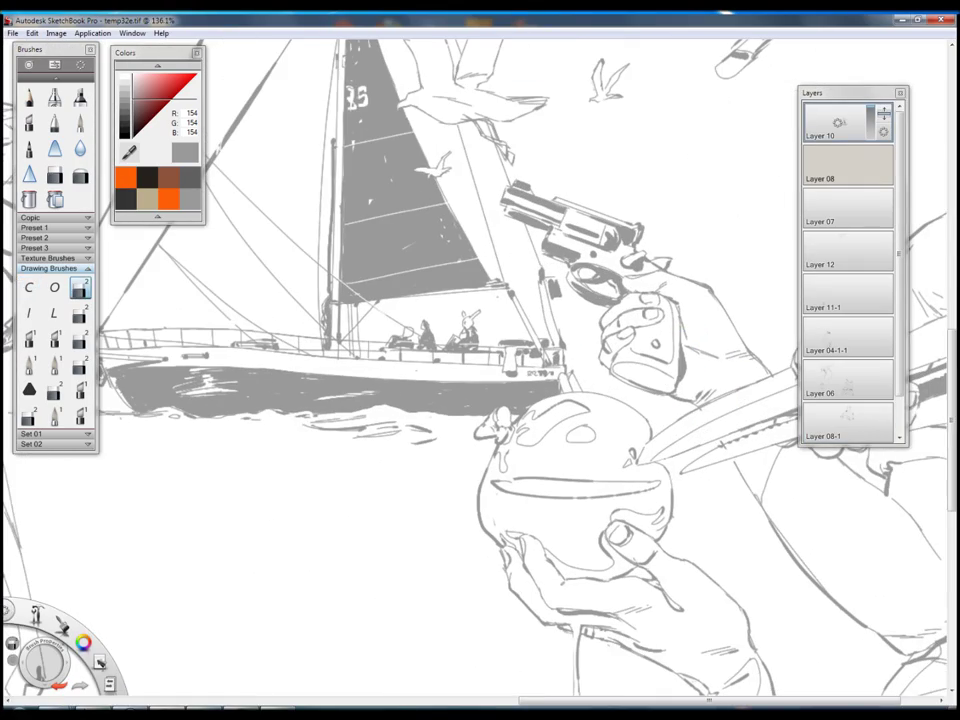
scroll(480, 360, "down", 3)
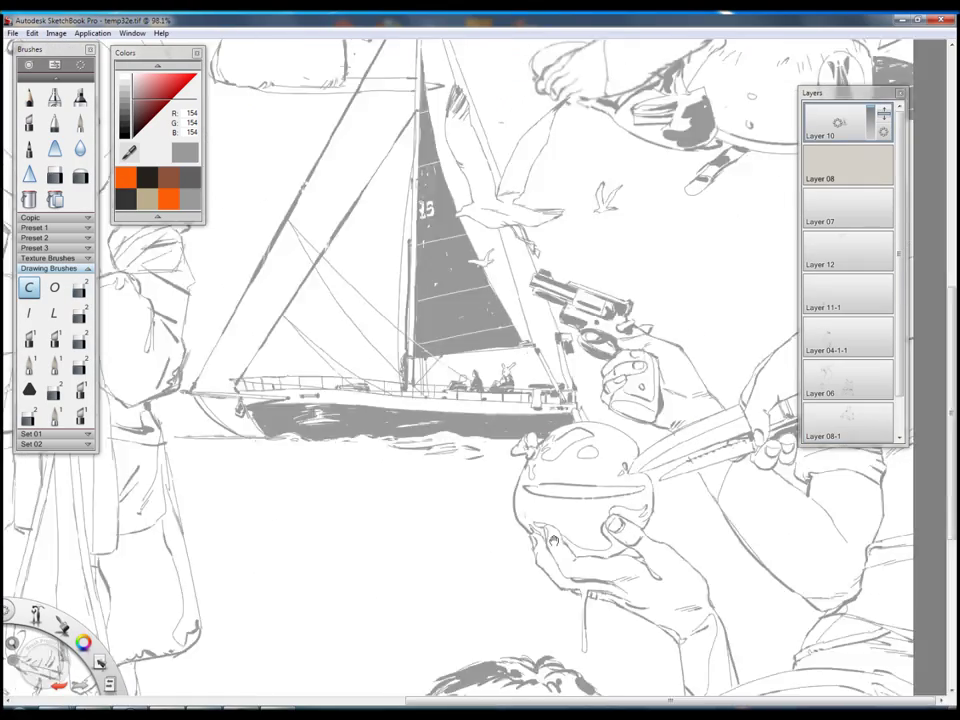